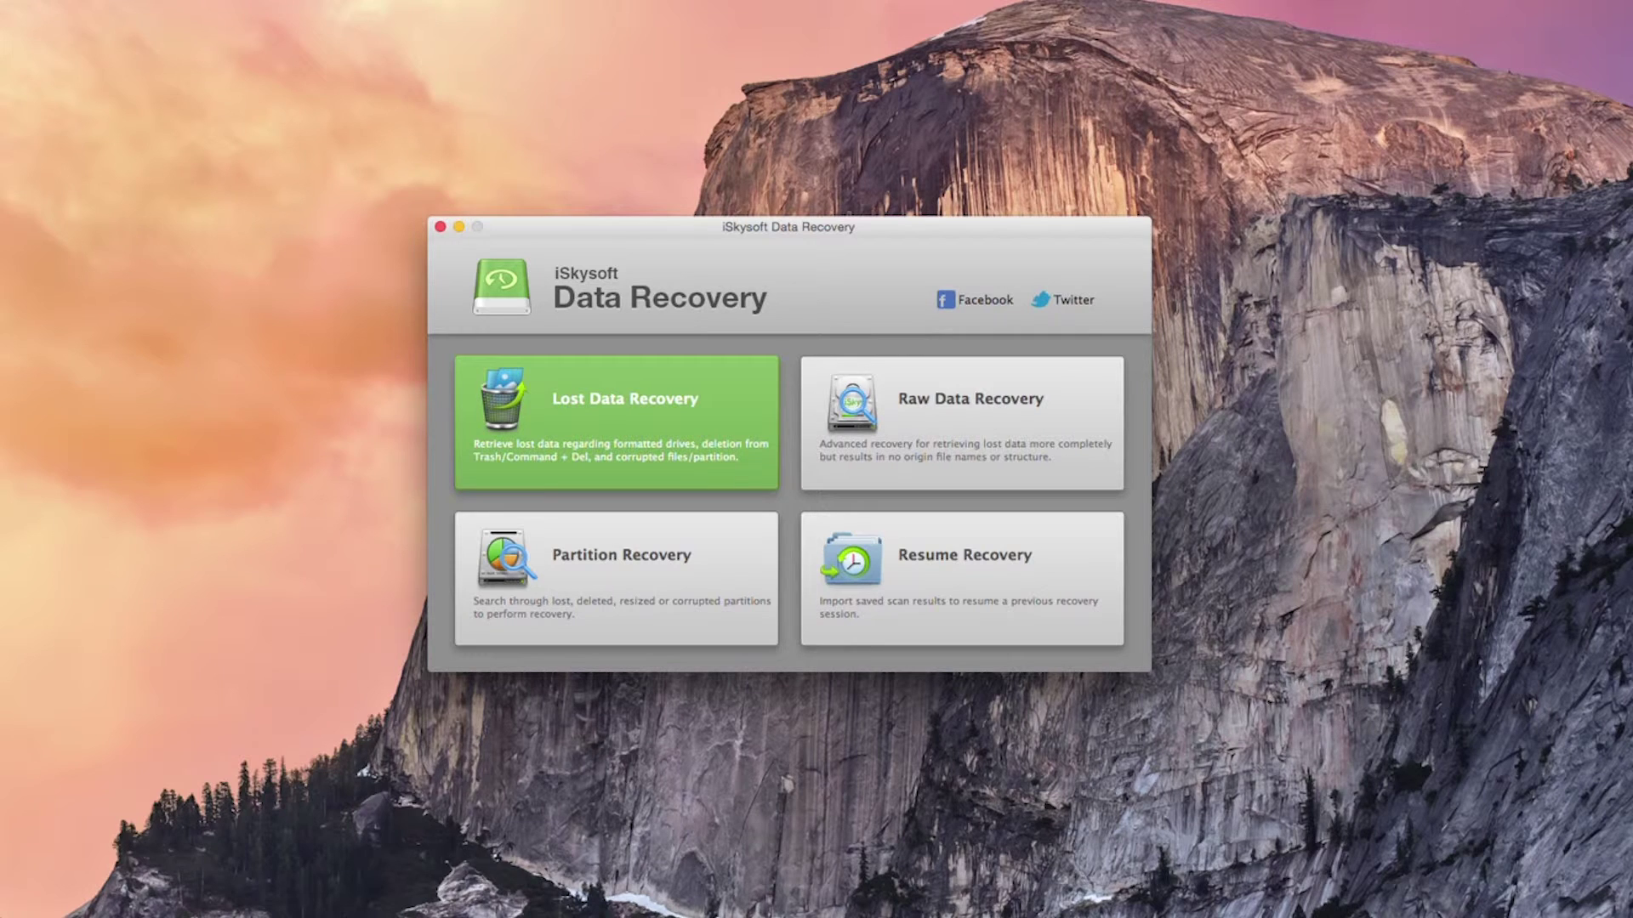
# Start Lost Data Recovery, refresh the list of logical drives and select Macintosh HD.
pyautogui.click(617, 422)
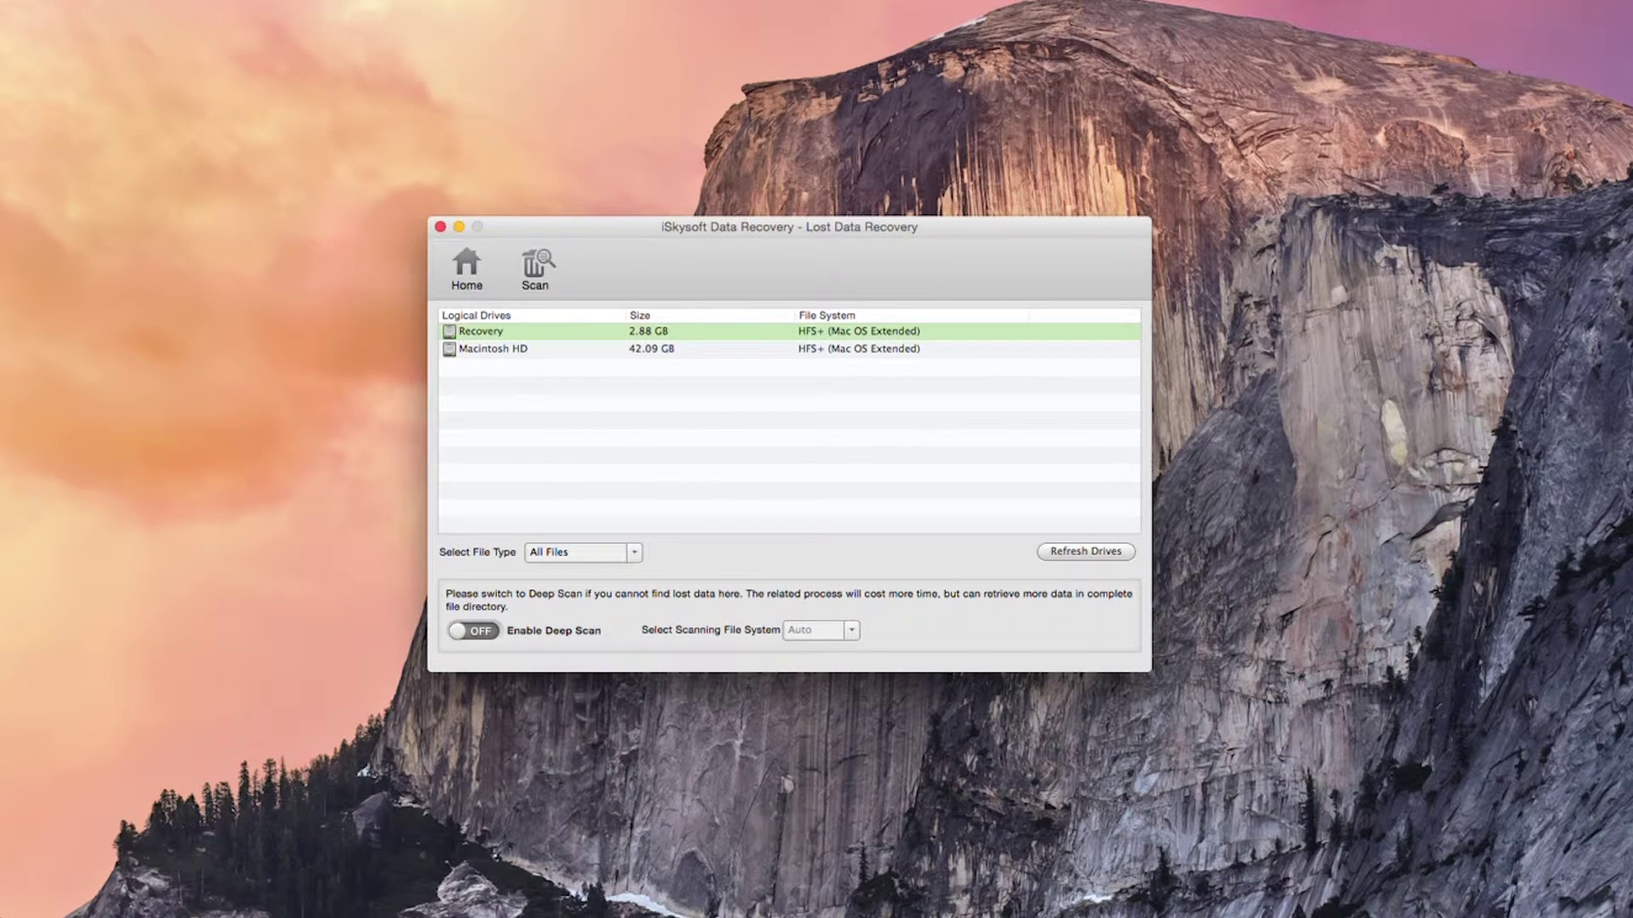
pyautogui.click(493, 350)
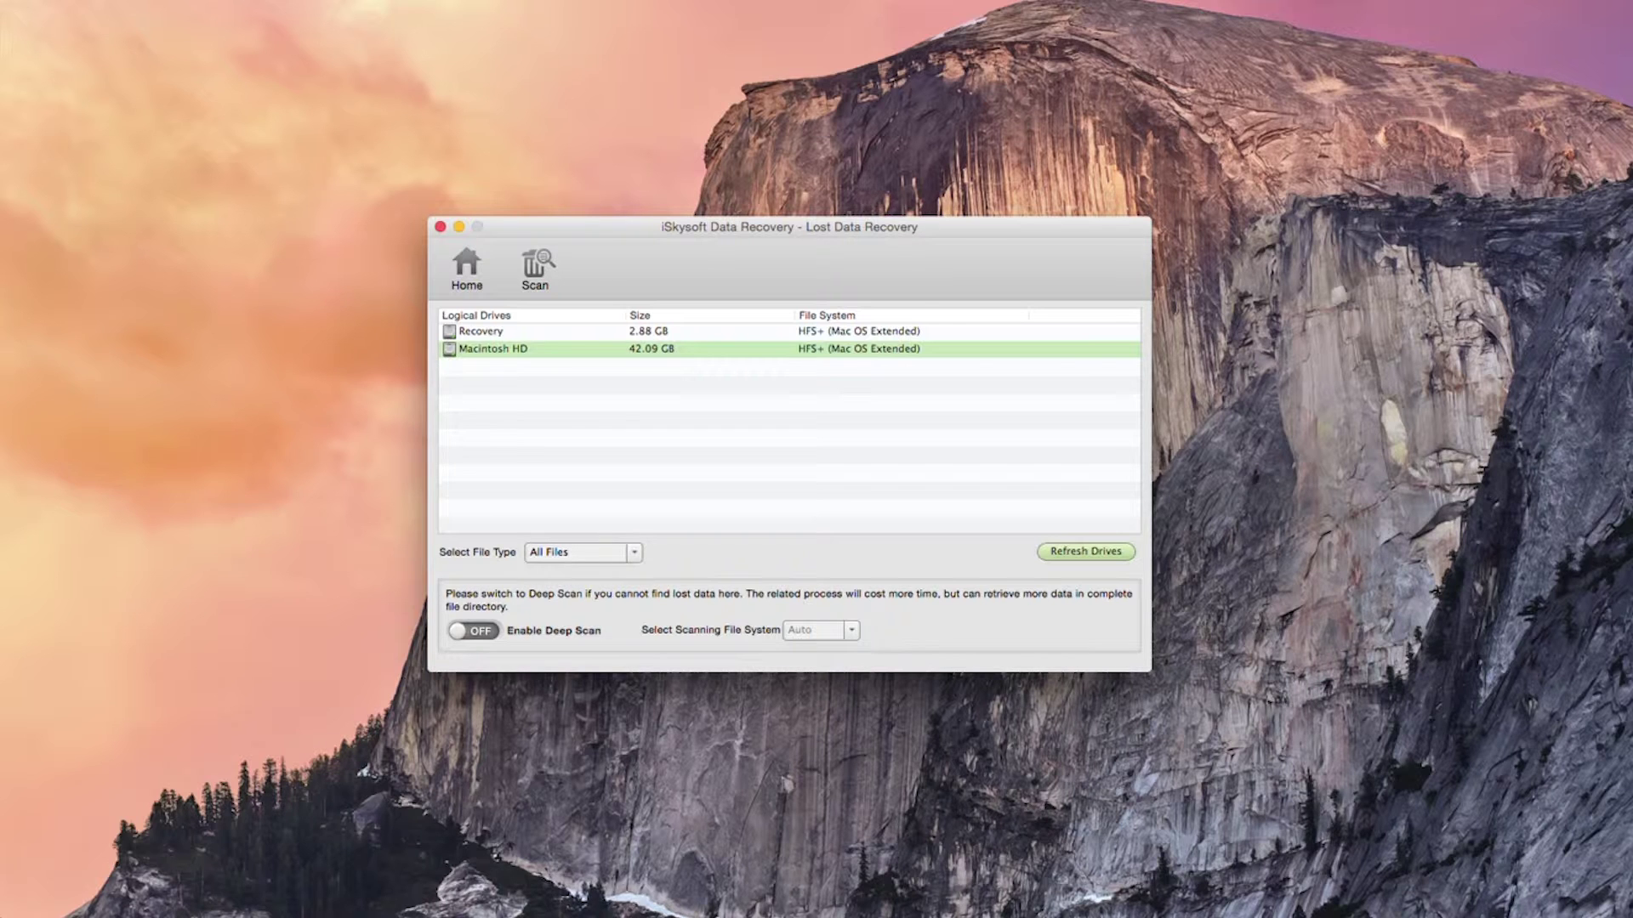
pyautogui.click(1086, 552)
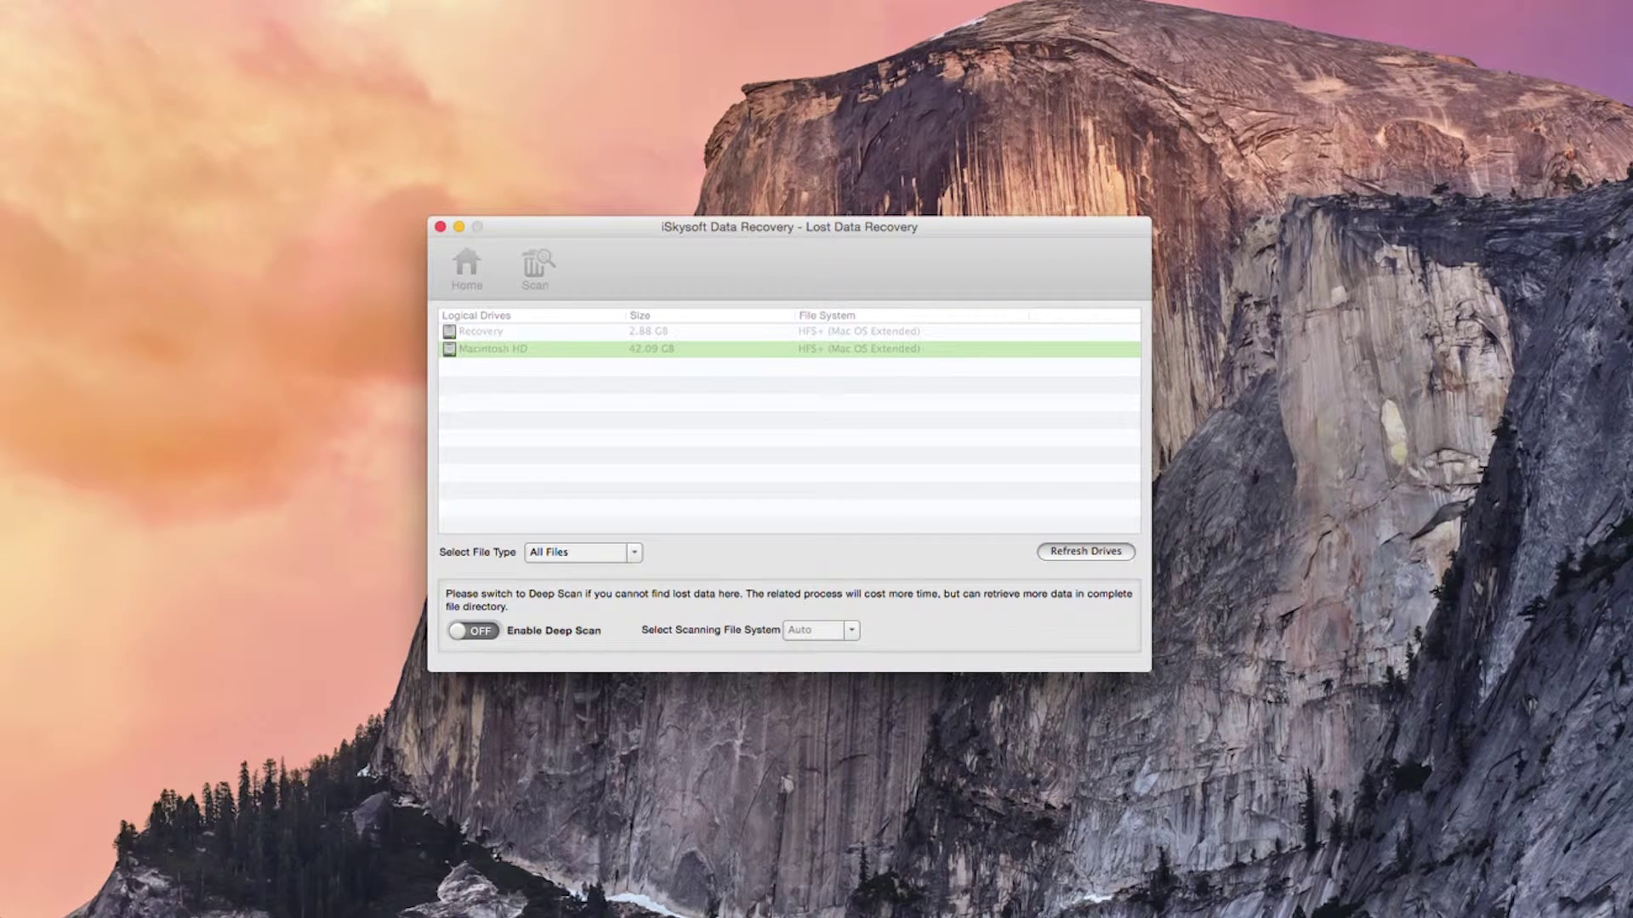
pyautogui.click(493, 350)
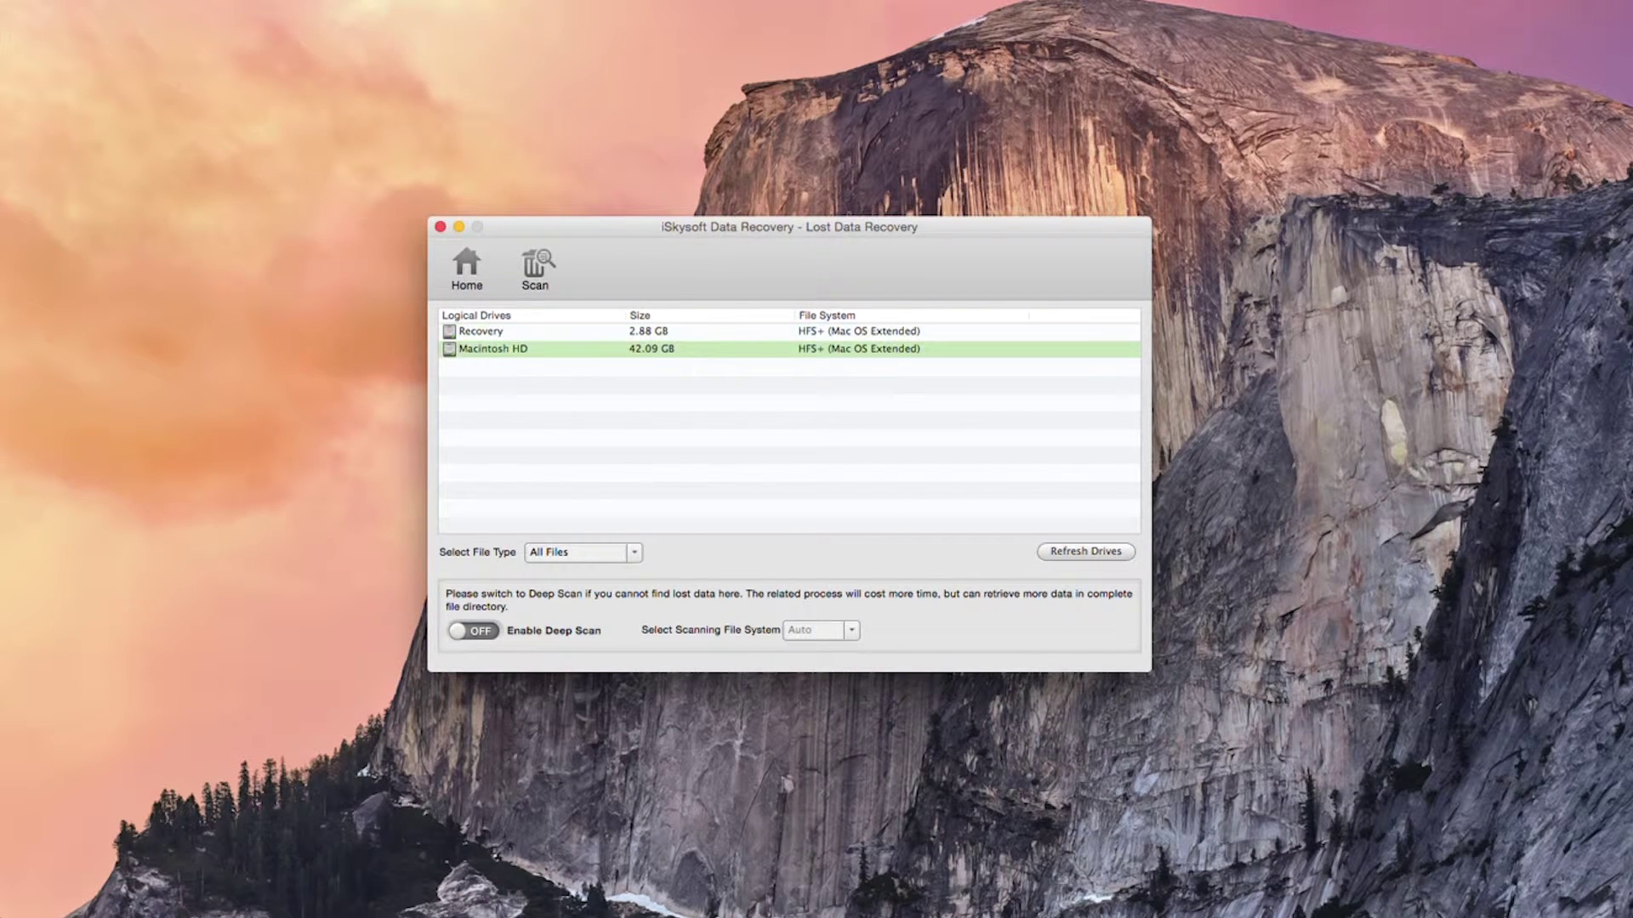
pyautogui.click(474, 631)
pyautogui.click(852, 630)
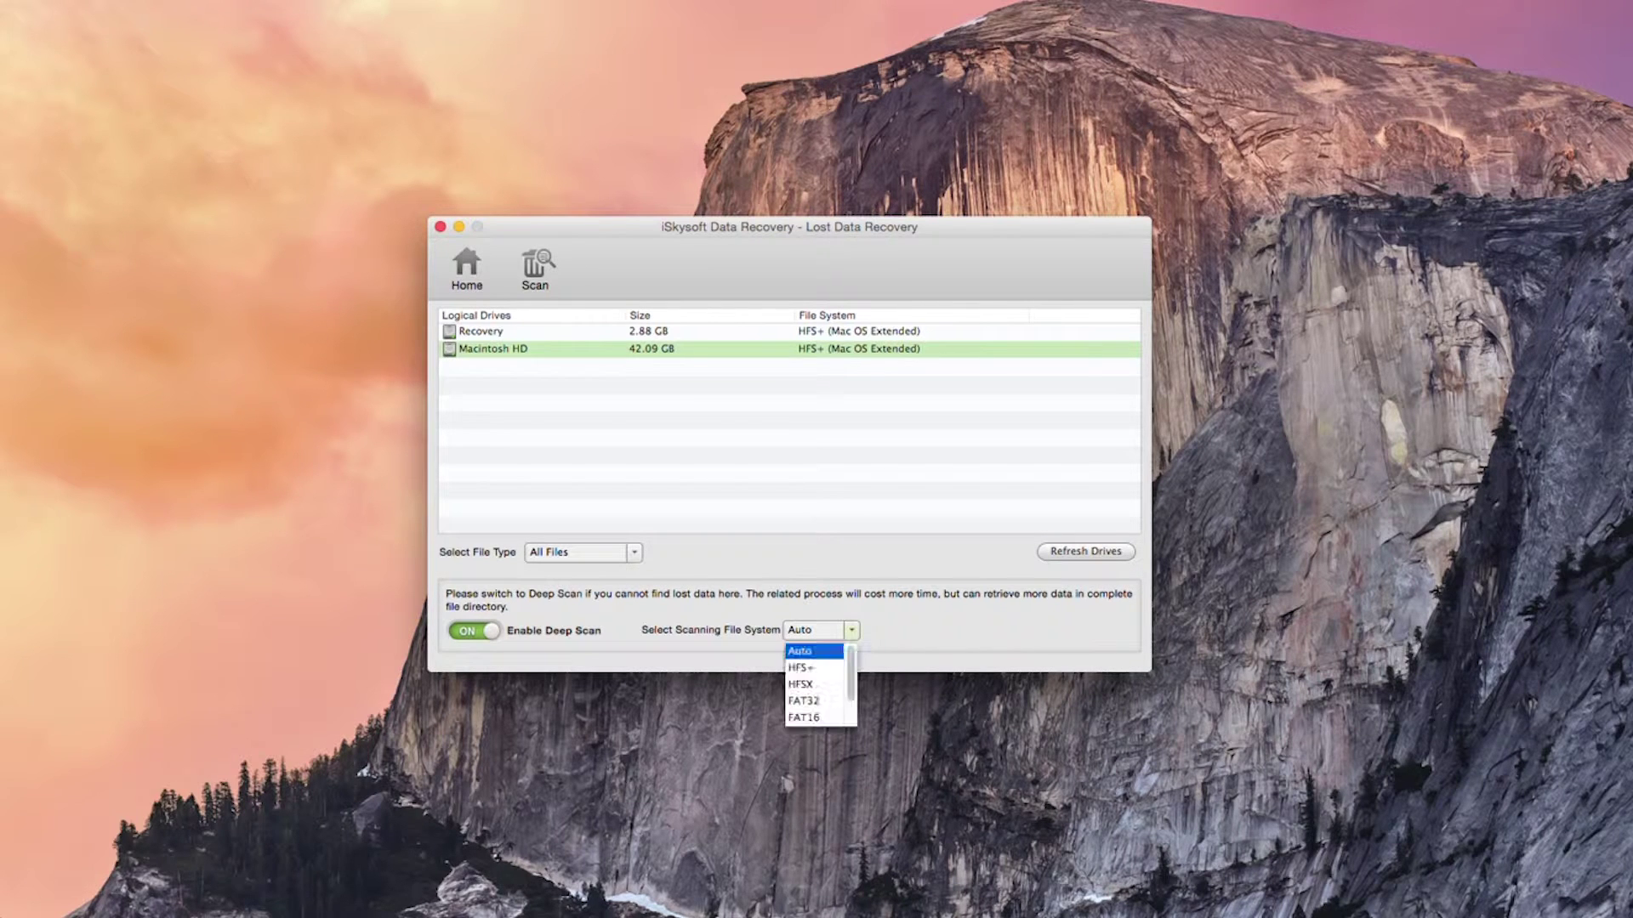
pyautogui.click(852, 630)
pyautogui.click(473, 631)
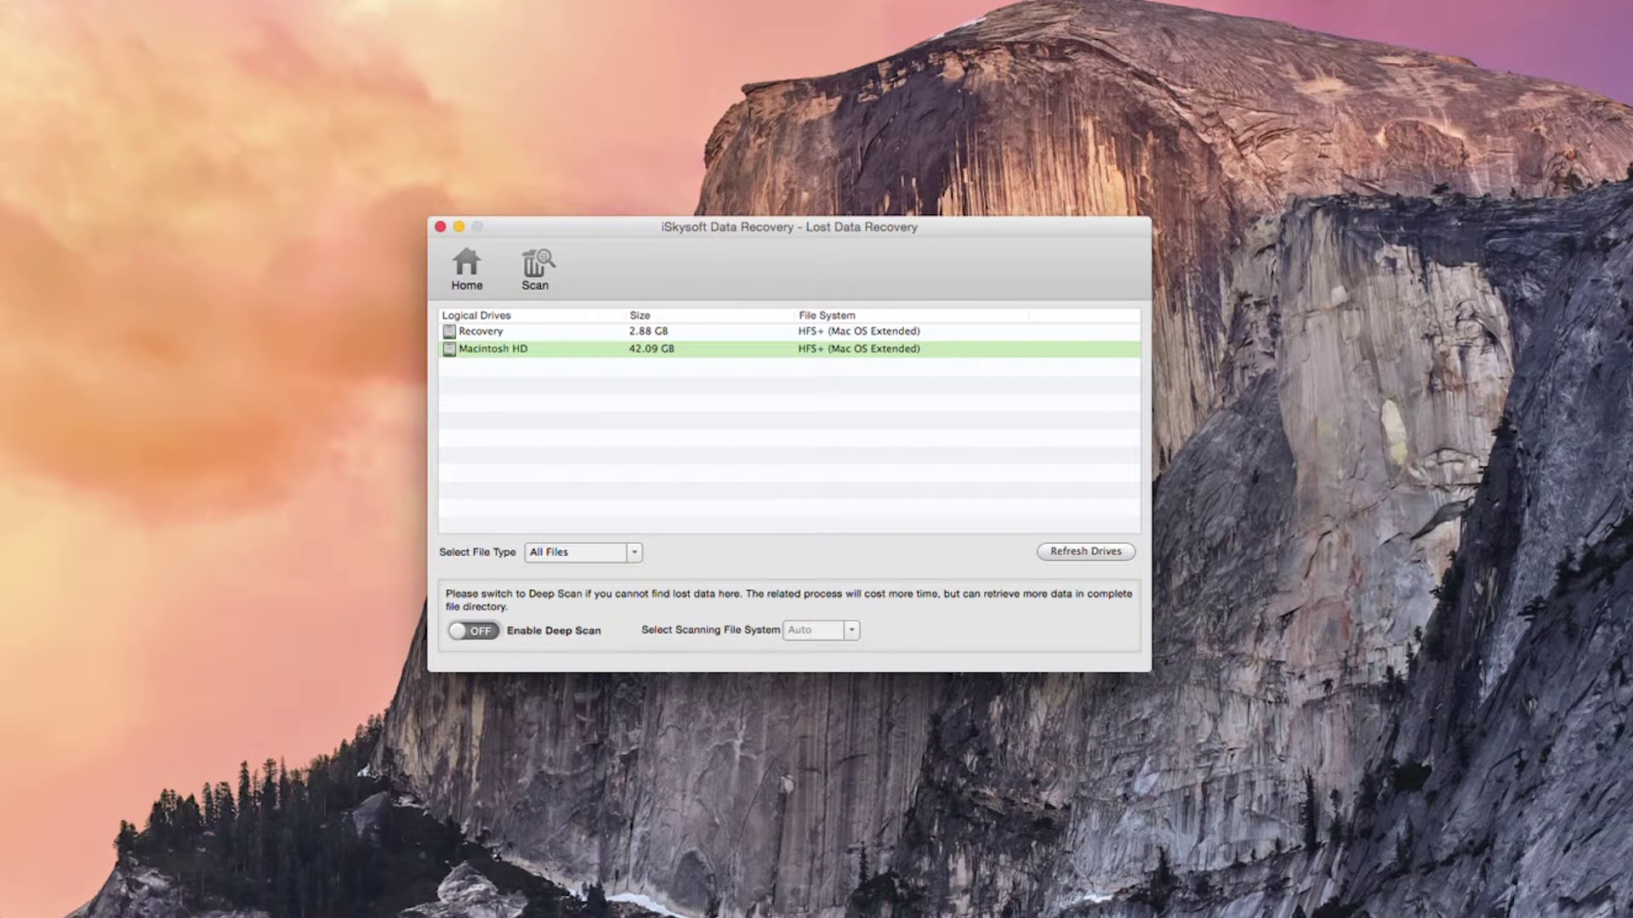
# Scan Macintosh HD for lost data, keeping the file type at All Files and Deep Scan off.
pyautogui.click(481, 331)
pyautogui.click(493, 349)
pyautogui.click(537, 265)
pyautogui.click(578, 552)
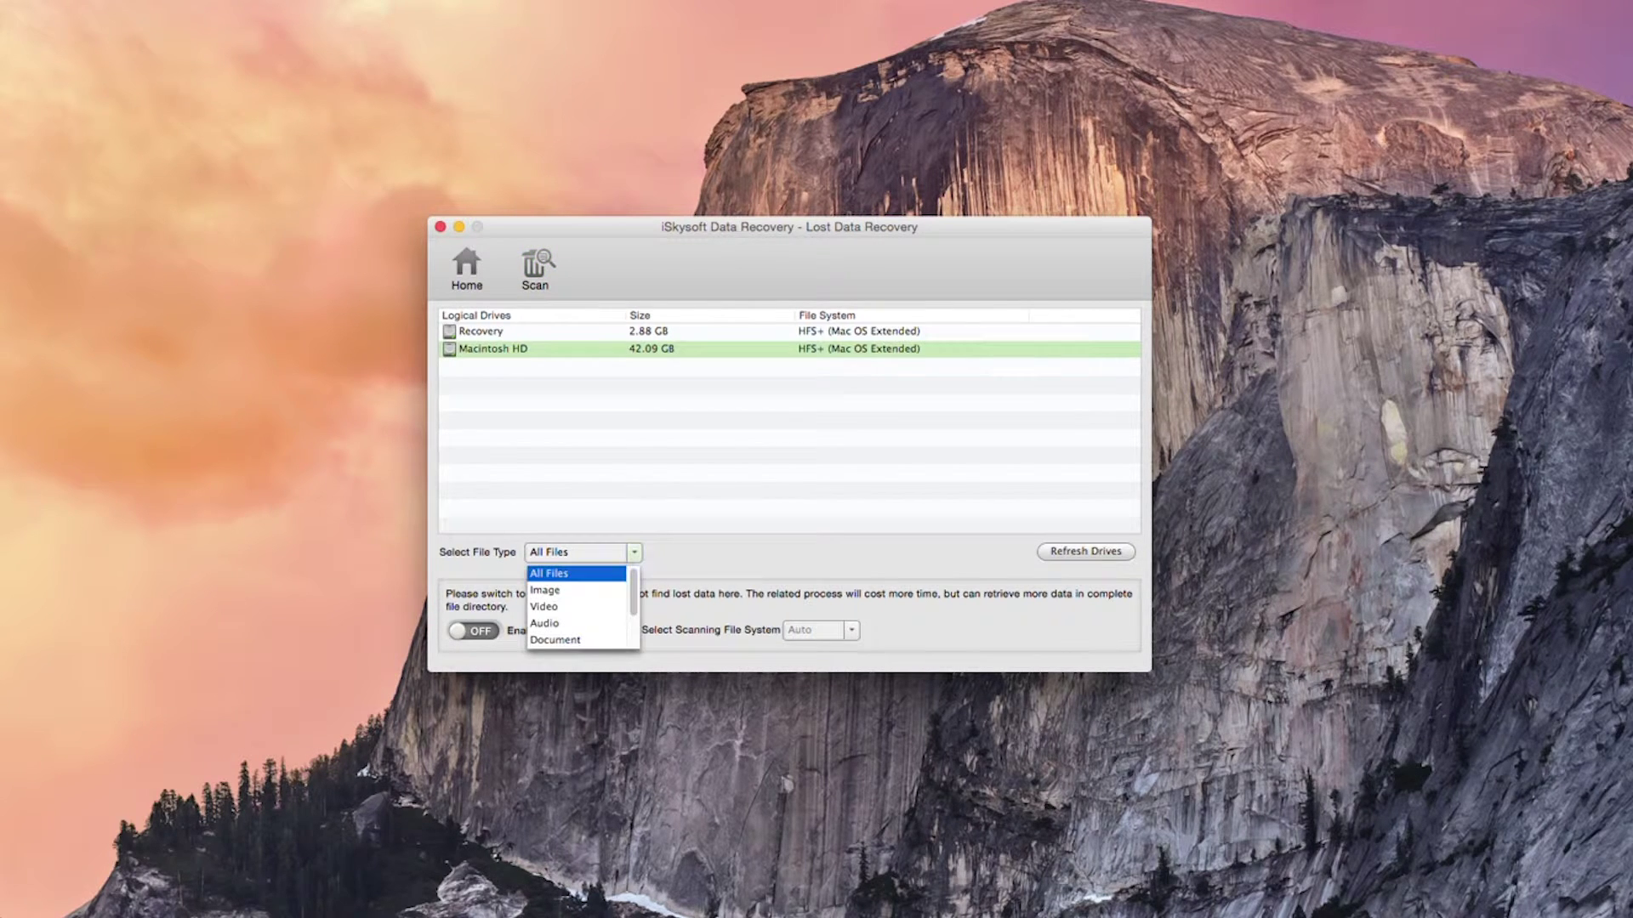
pyautogui.scroll(-3, 578, 607)
pyautogui.scroll(3, 579, 606)
pyautogui.press('Escape')
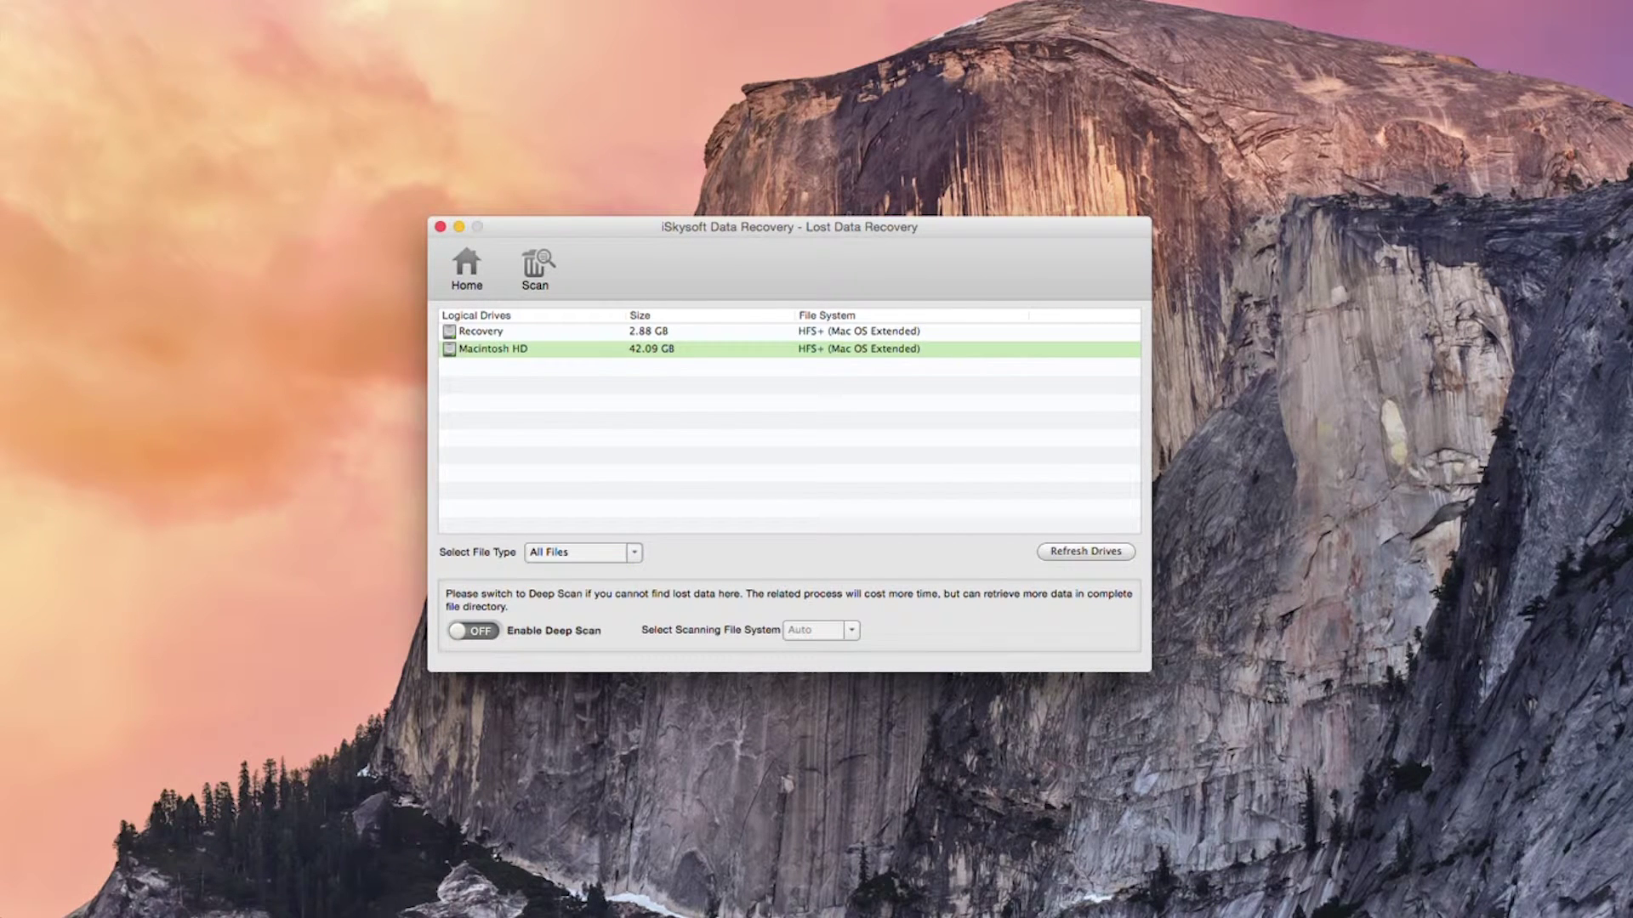
pyautogui.click(537, 268)
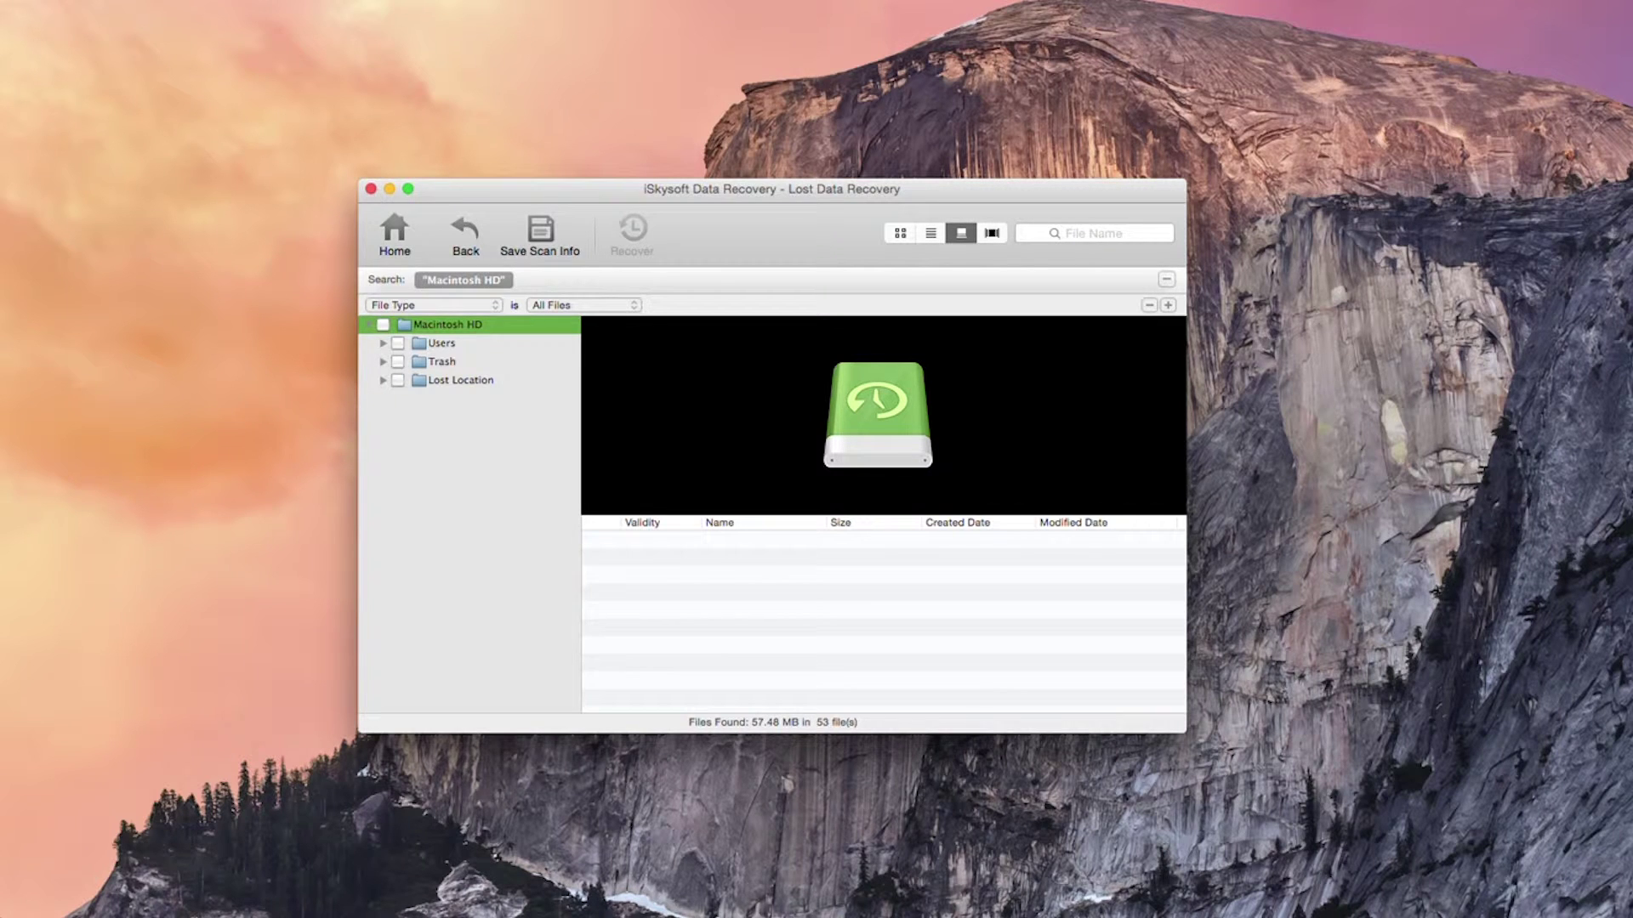
pyautogui.click(434, 305)
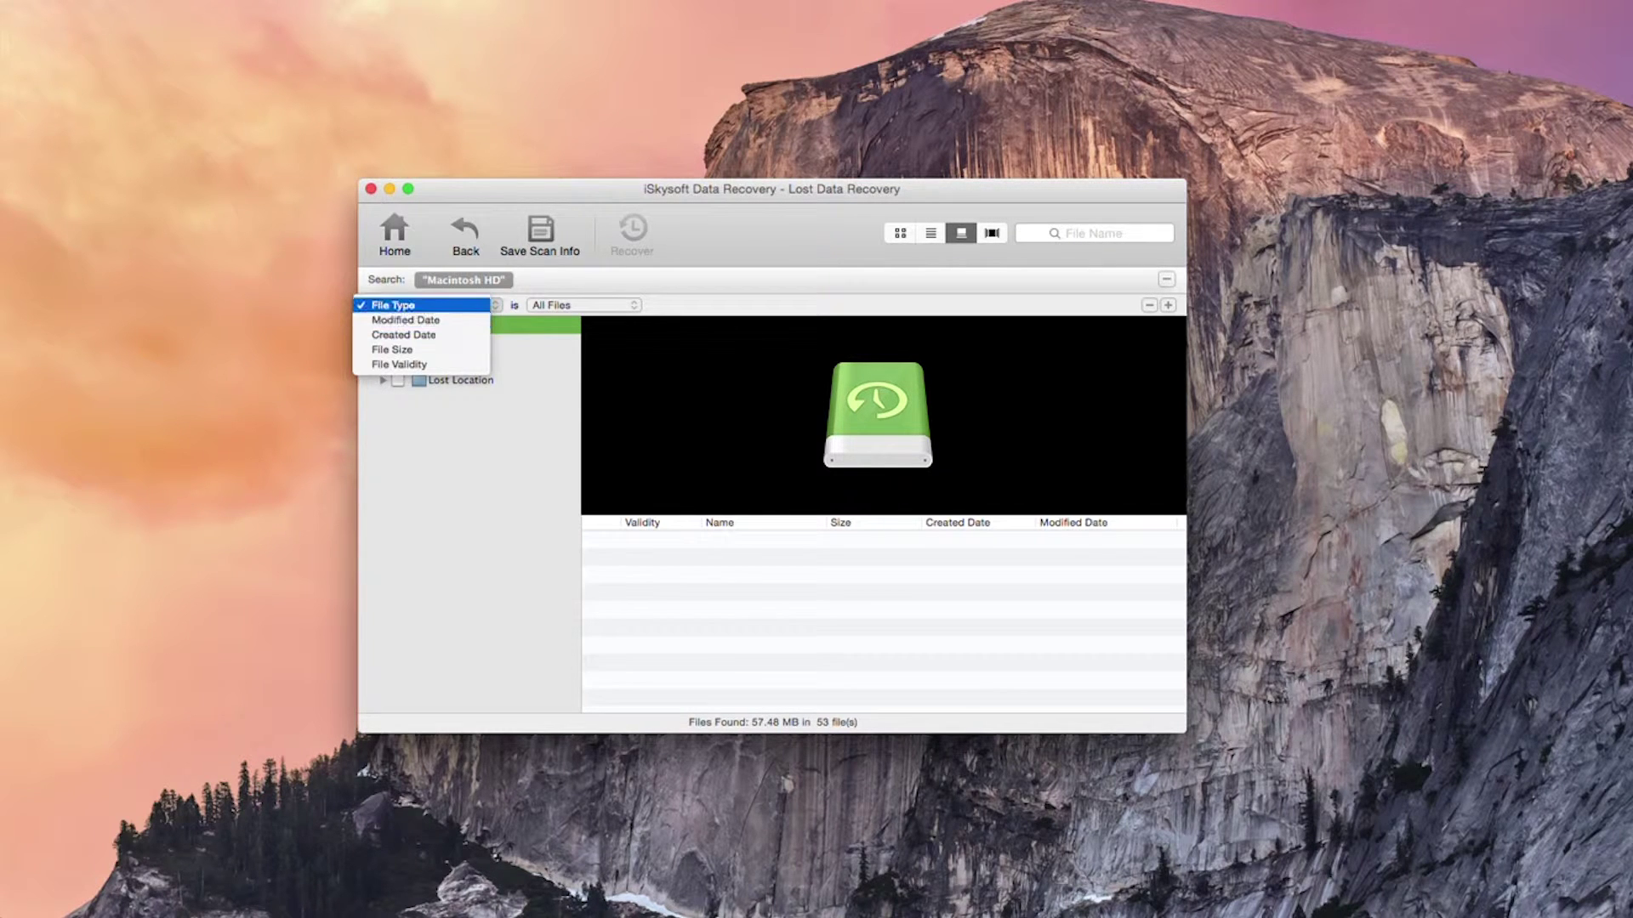
pyautogui.click(434, 305)
pyautogui.click(433, 305)
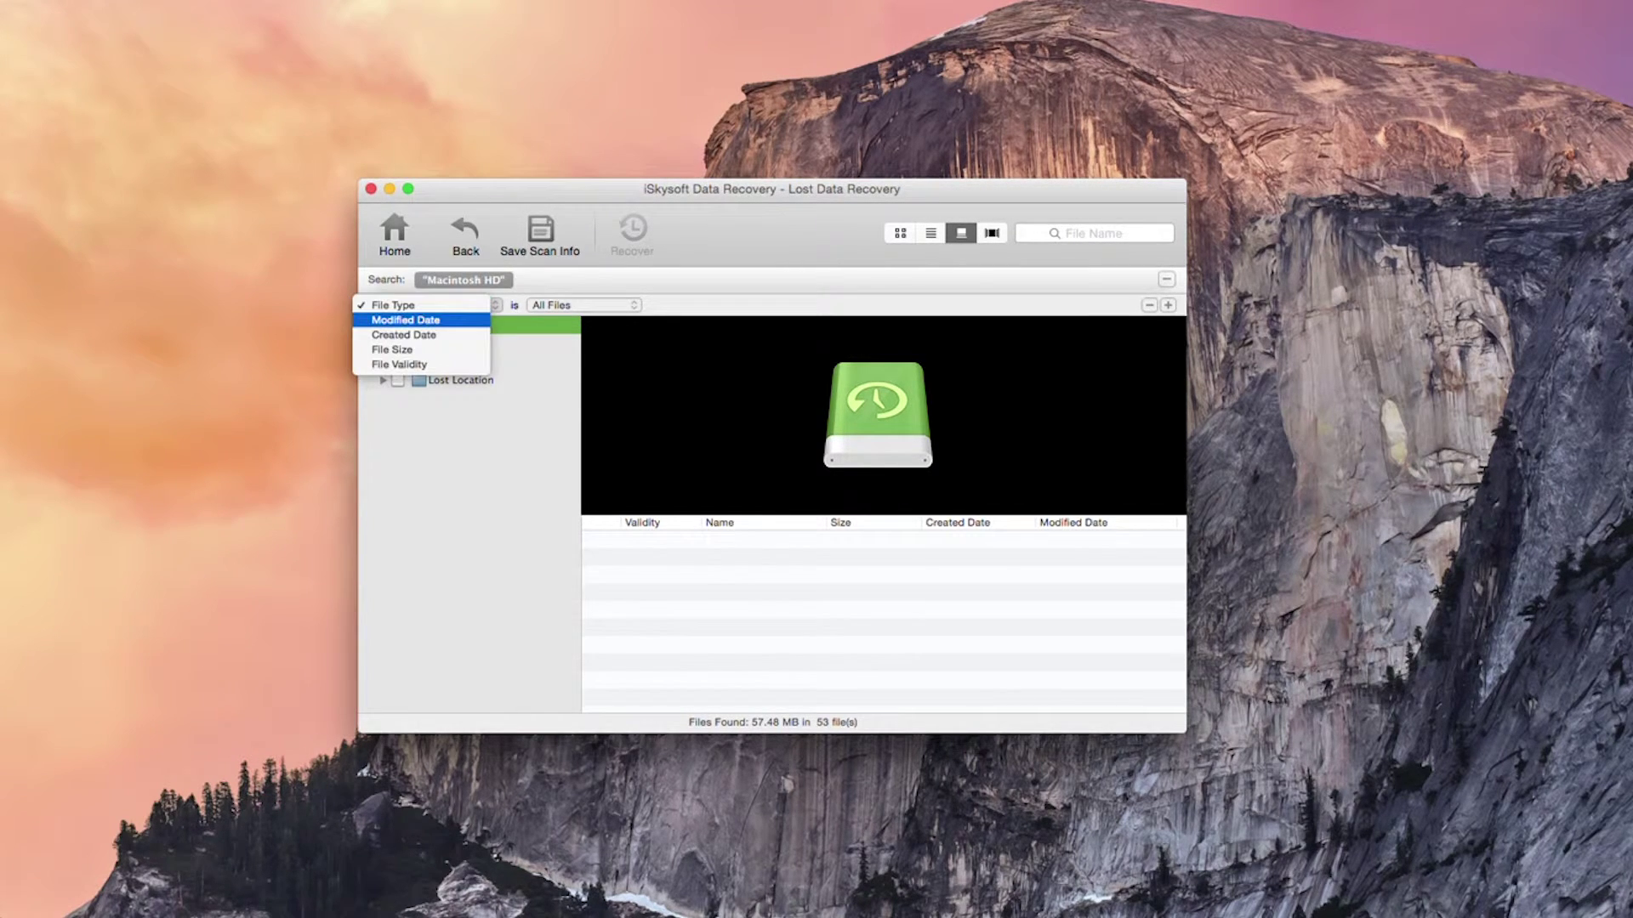
pyautogui.press('Escape')
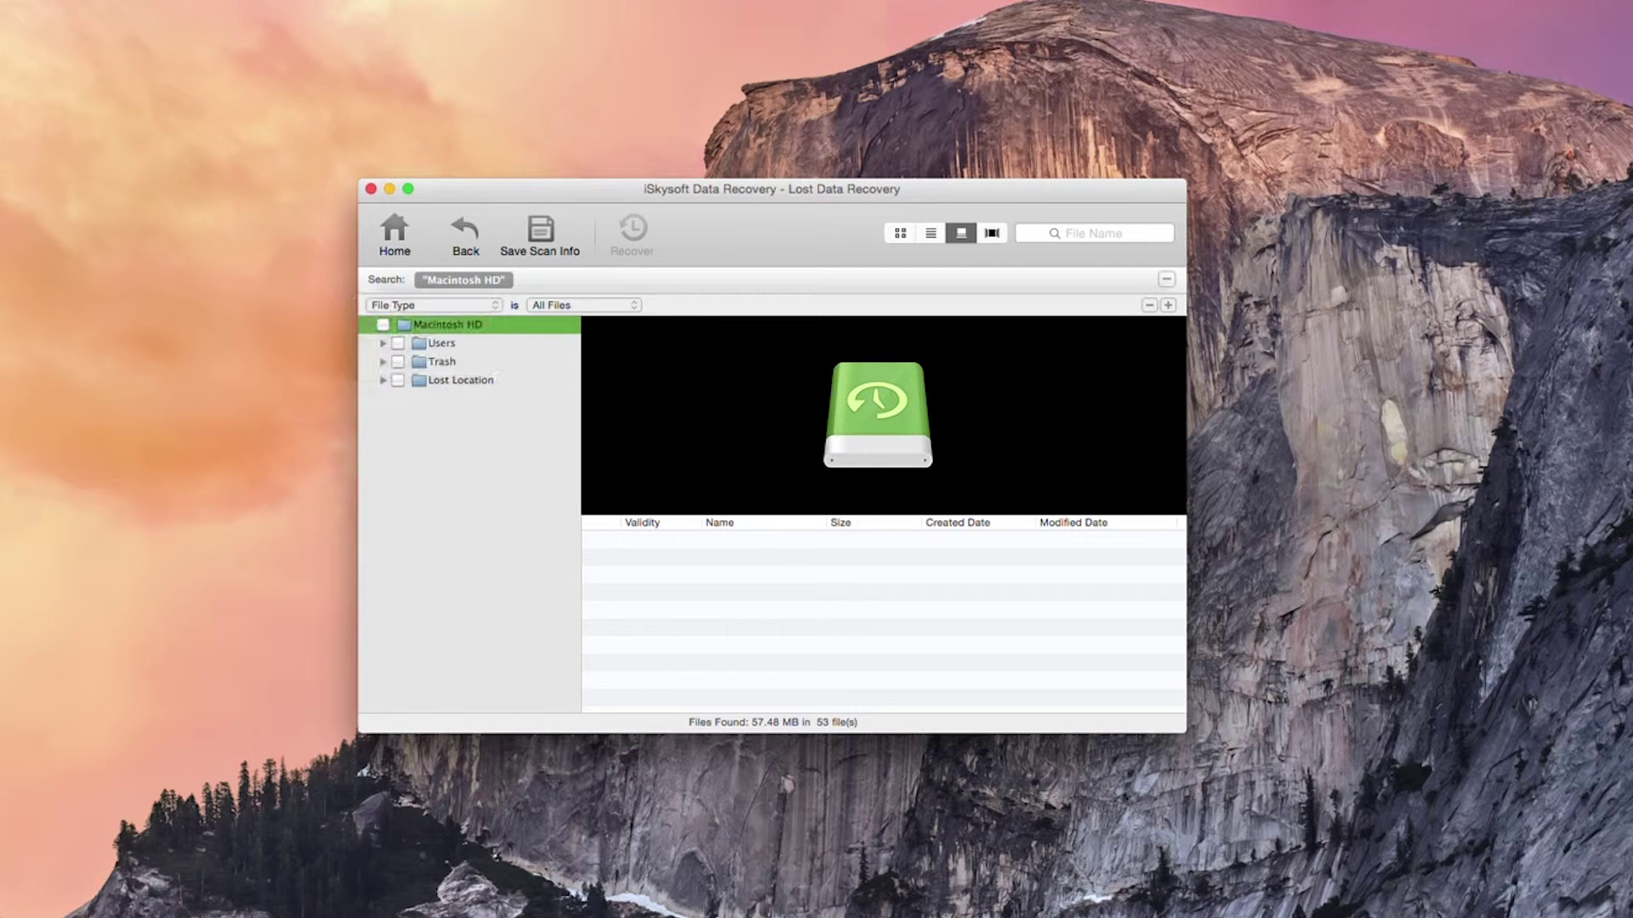
# Try filtering the scan results by the Document and Video file types, and reset the filter to All Files.
pyautogui.click(584, 306)
pyautogui.press('Escape')
pyautogui.click(584, 305)
pyautogui.click(571, 290)
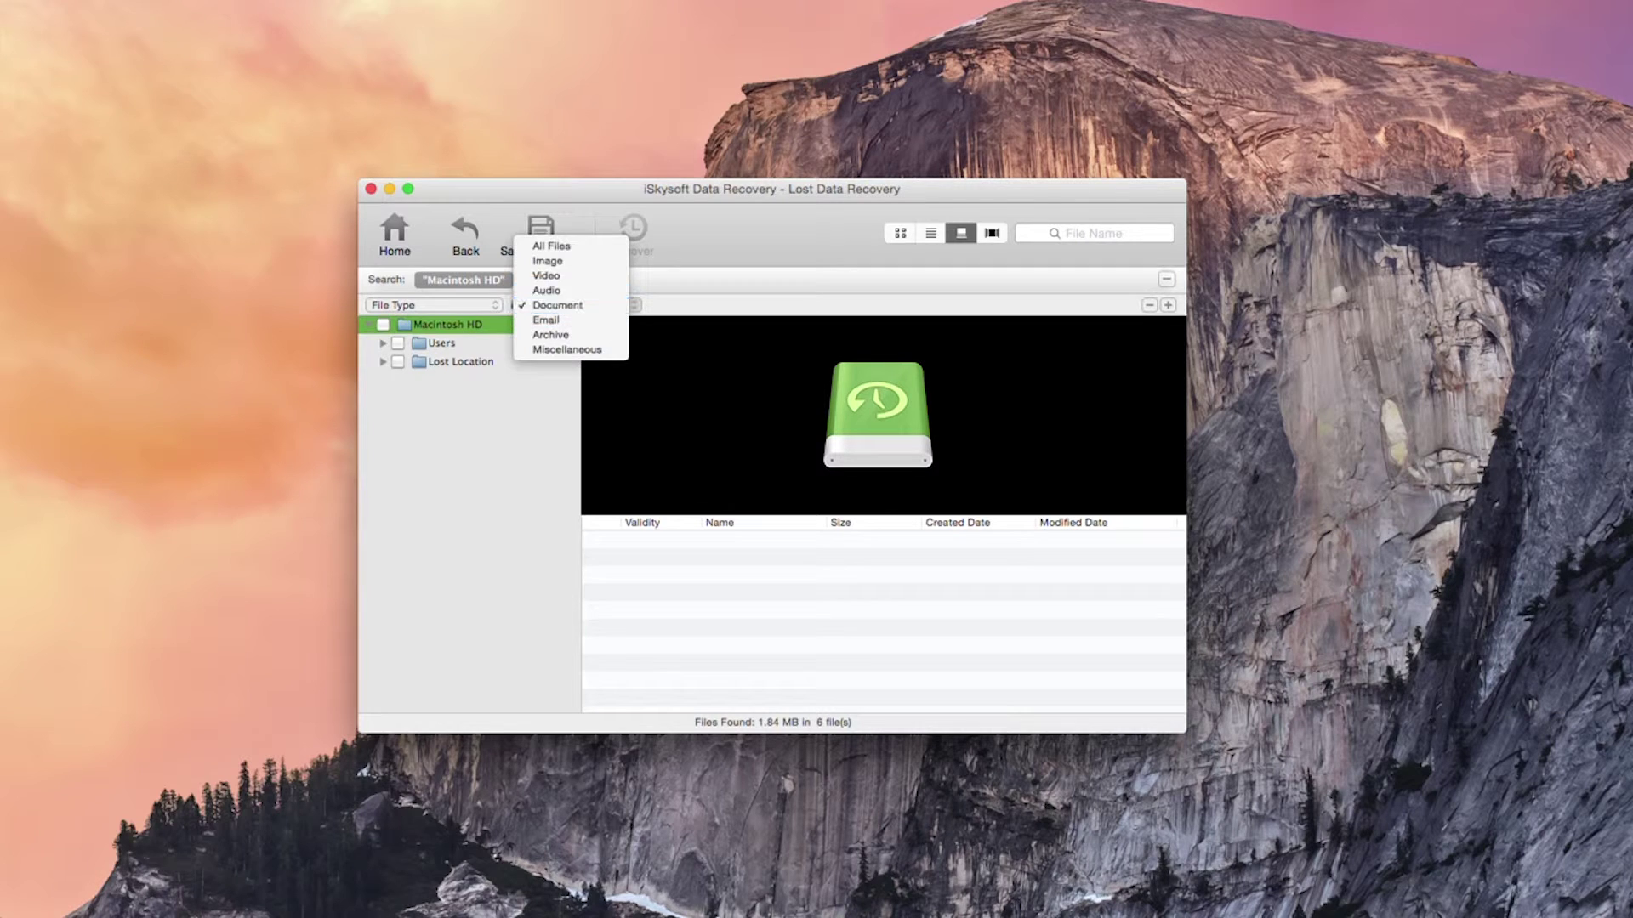
pyautogui.click(585, 305)
pyautogui.click(572, 290)
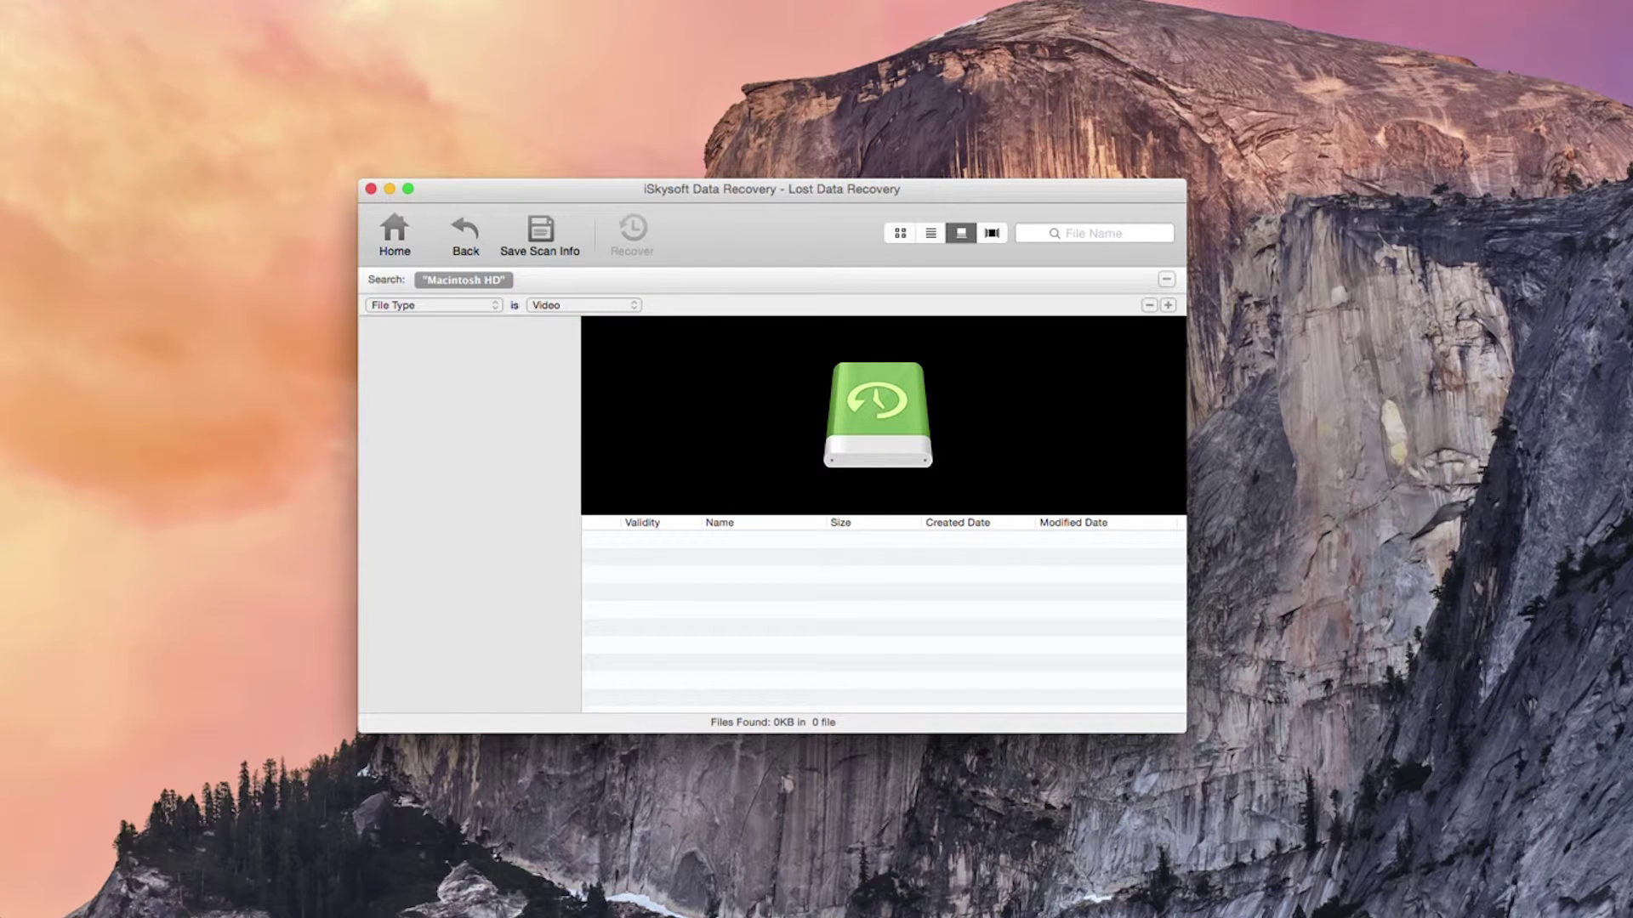
pyautogui.click(583, 304)
pyautogui.click(561, 270)
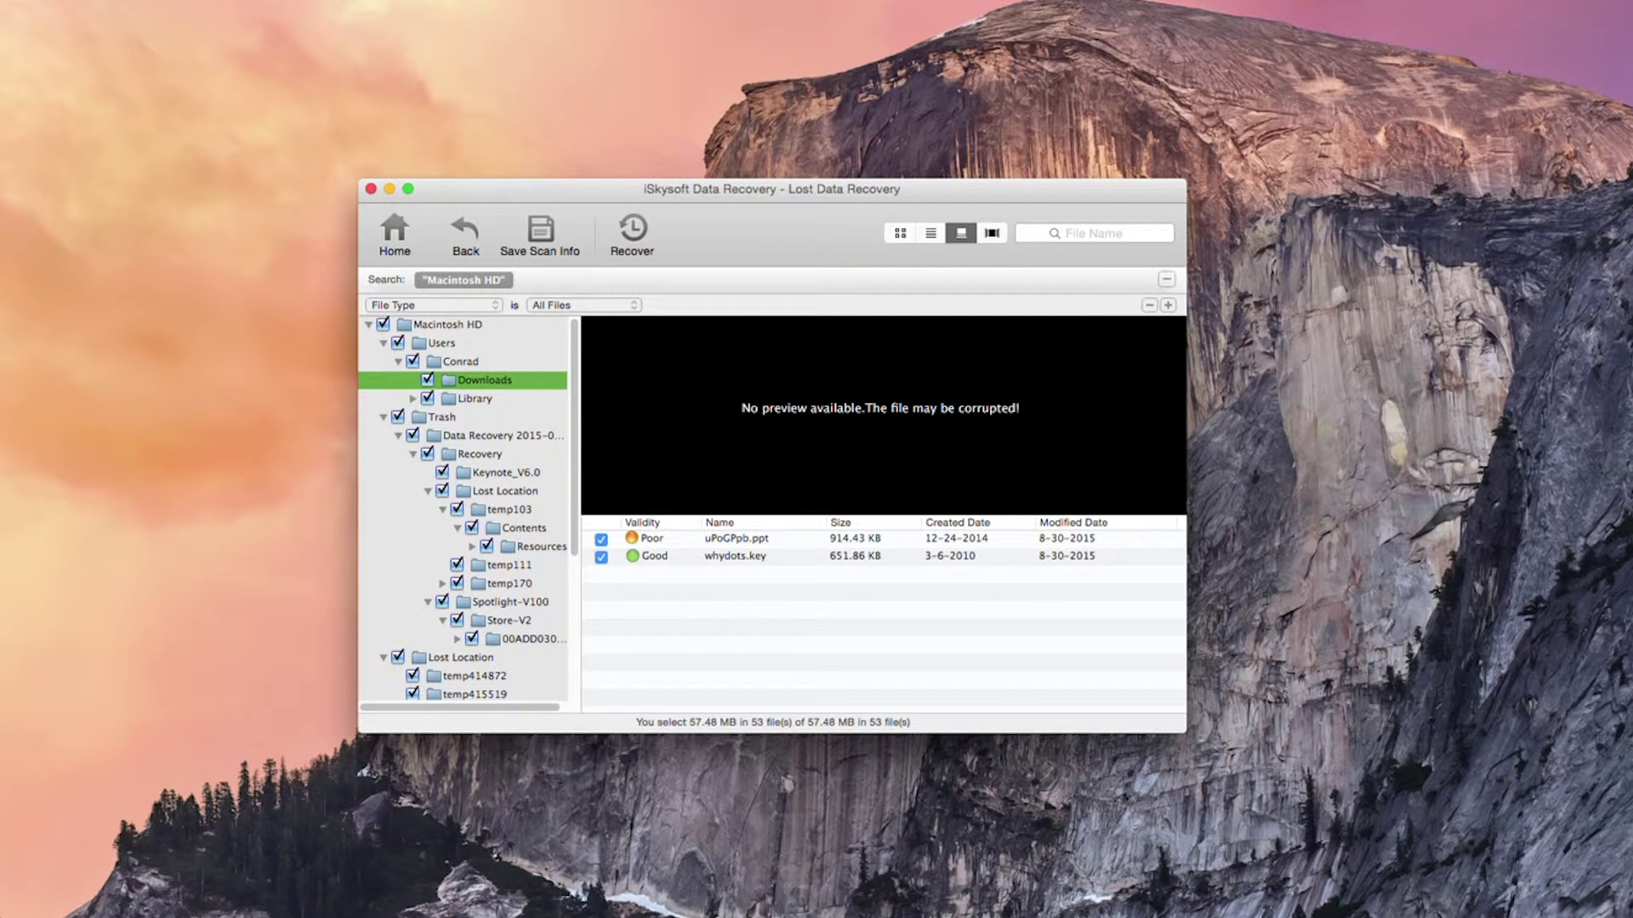
# Exclude the Trash and Lost Location folders from the recovery selection, and preview whydots.key in the user's Downloads folder.
pyautogui.click(398, 418)
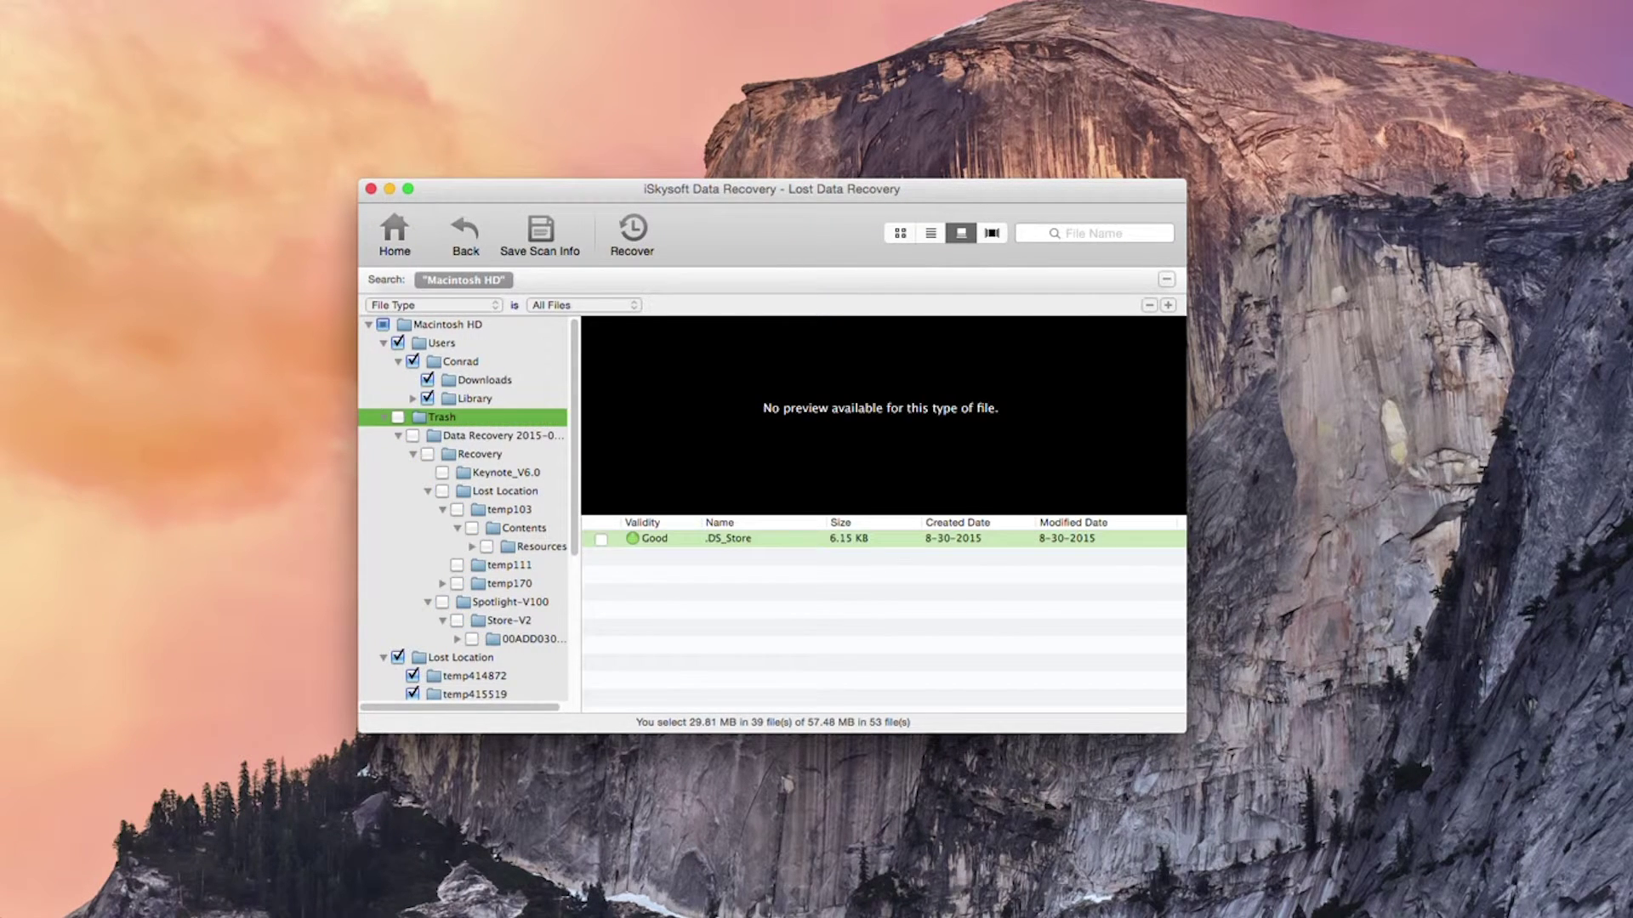
pyautogui.click(398, 657)
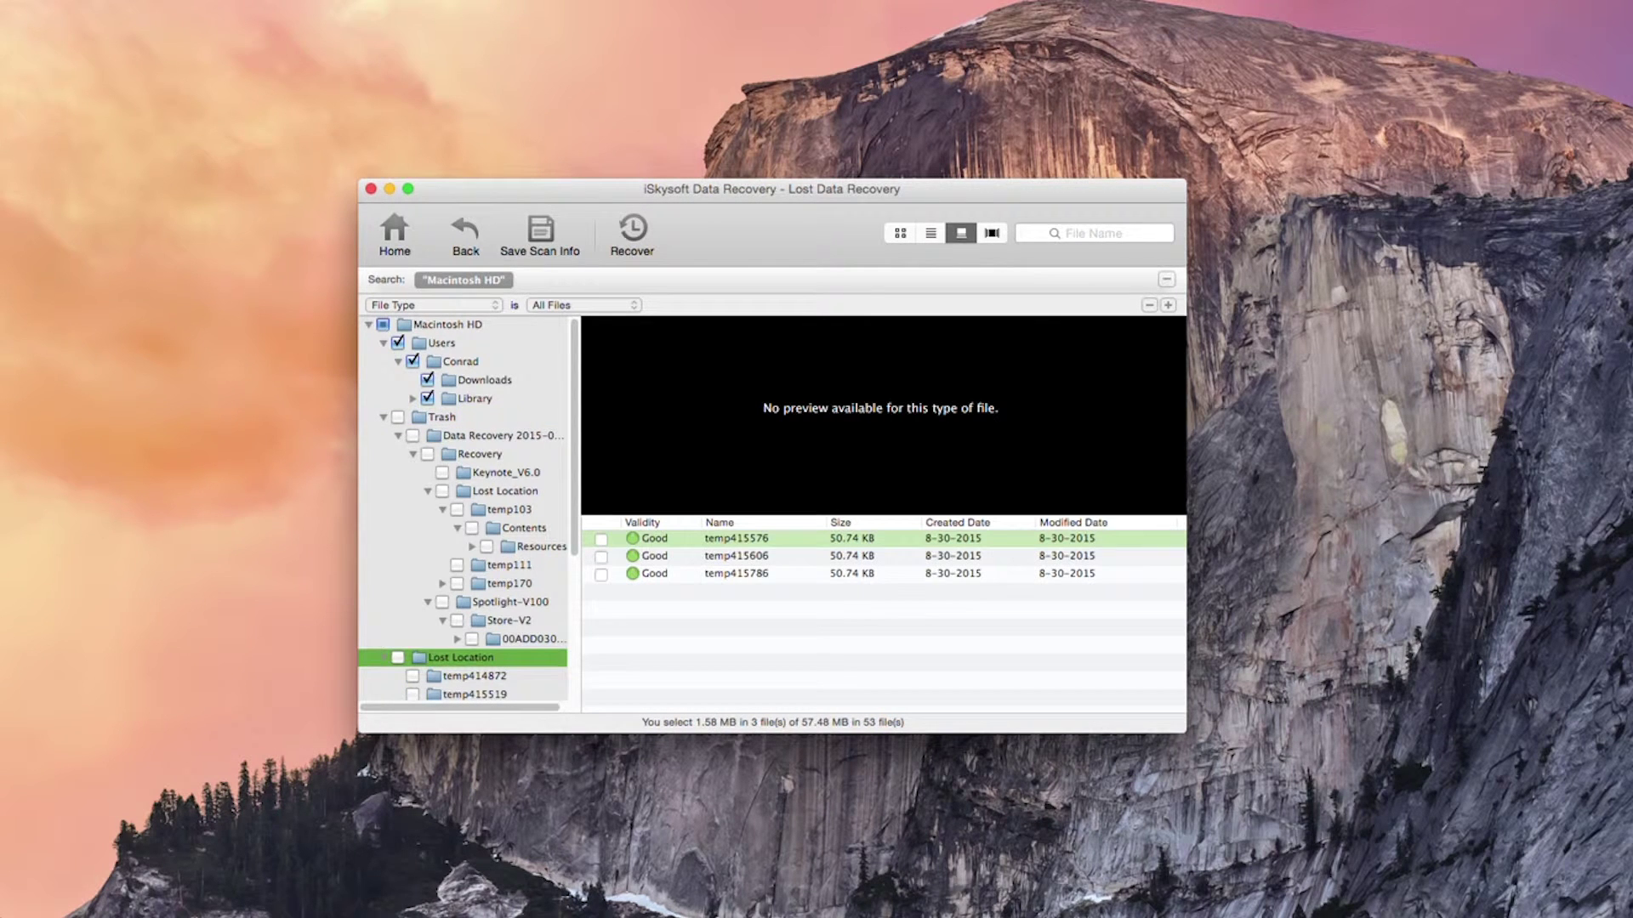
pyautogui.click(483, 380)
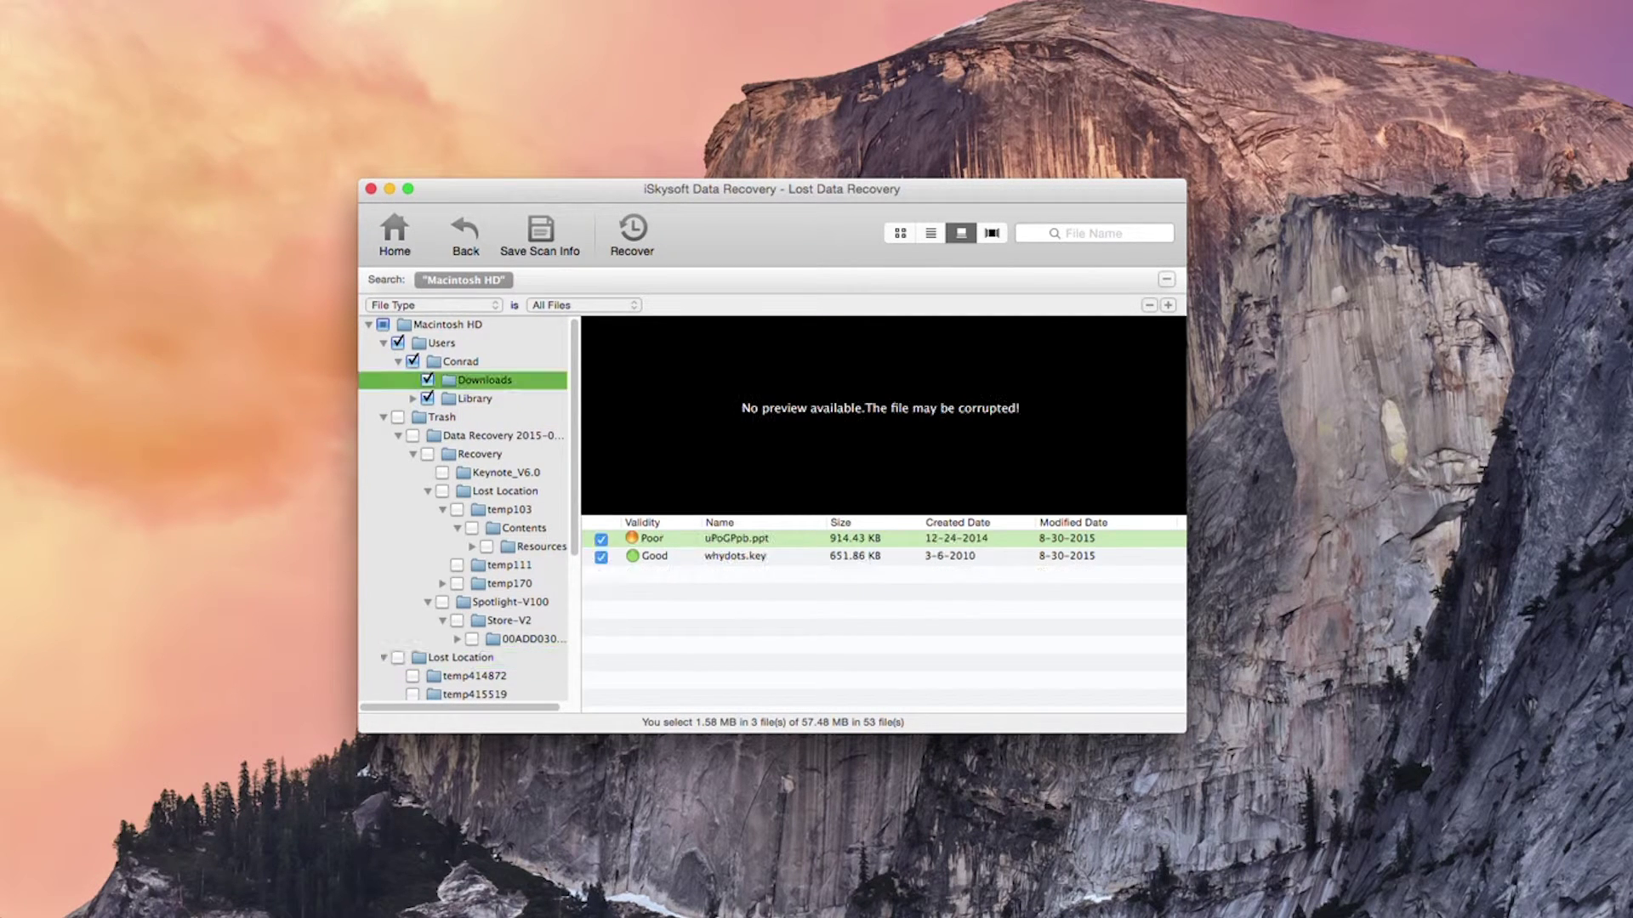
pyautogui.click(474, 398)
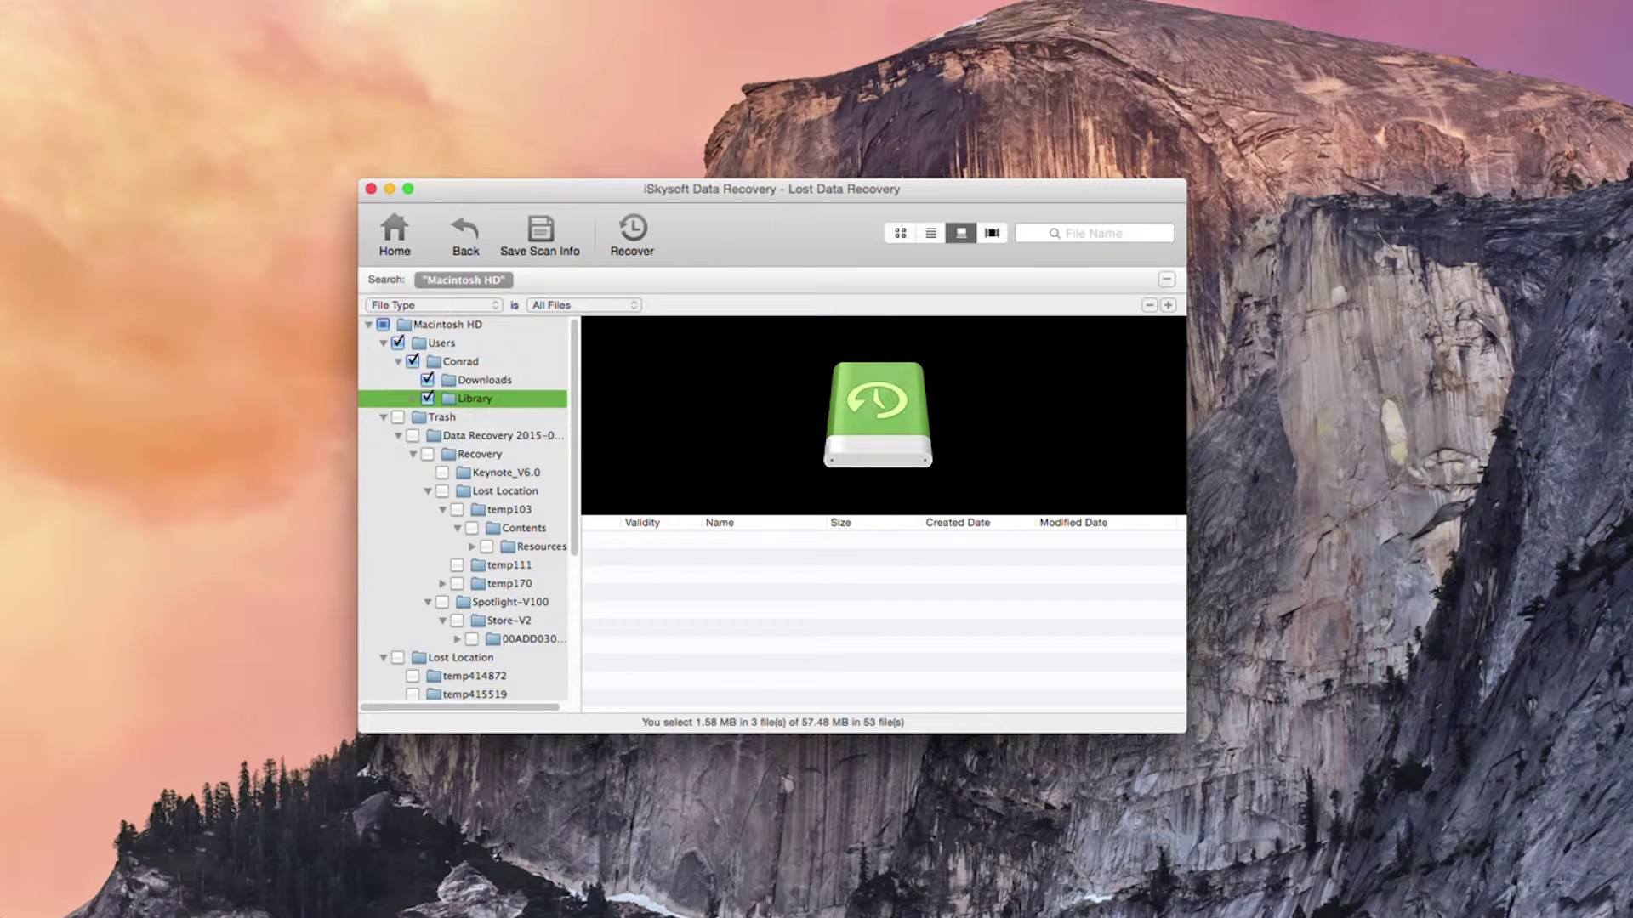
pyautogui.click(484, 380)
pyautogui.click(736, 556)
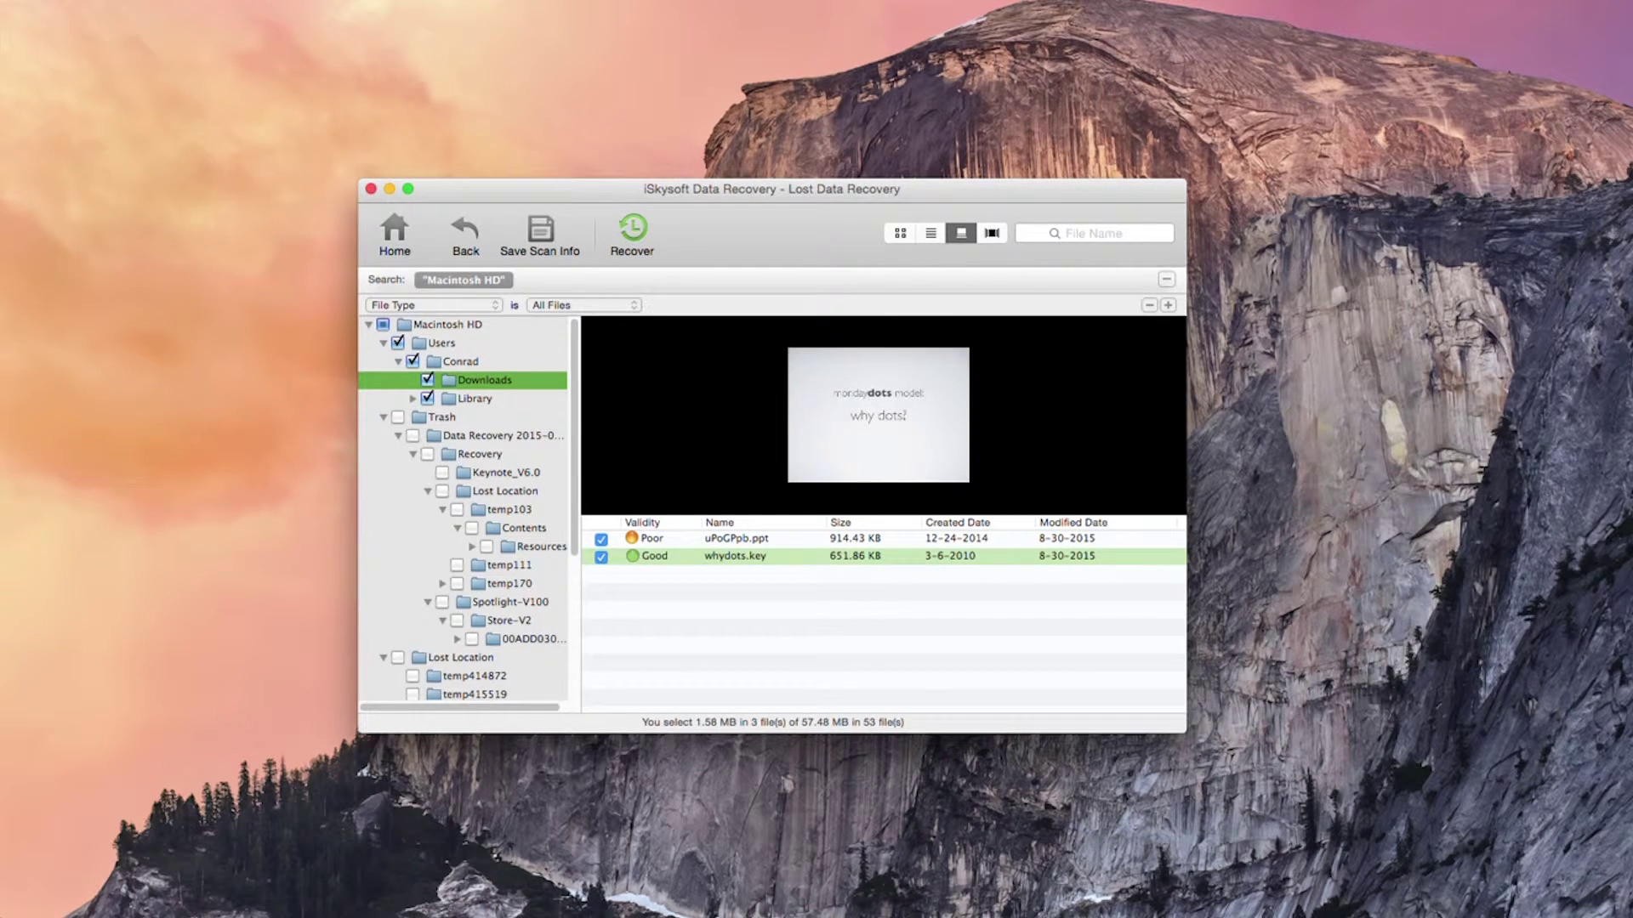
# Recover the selected files to the Recovery drive under the suggested folder name.
pyautogui.click(631, 234)
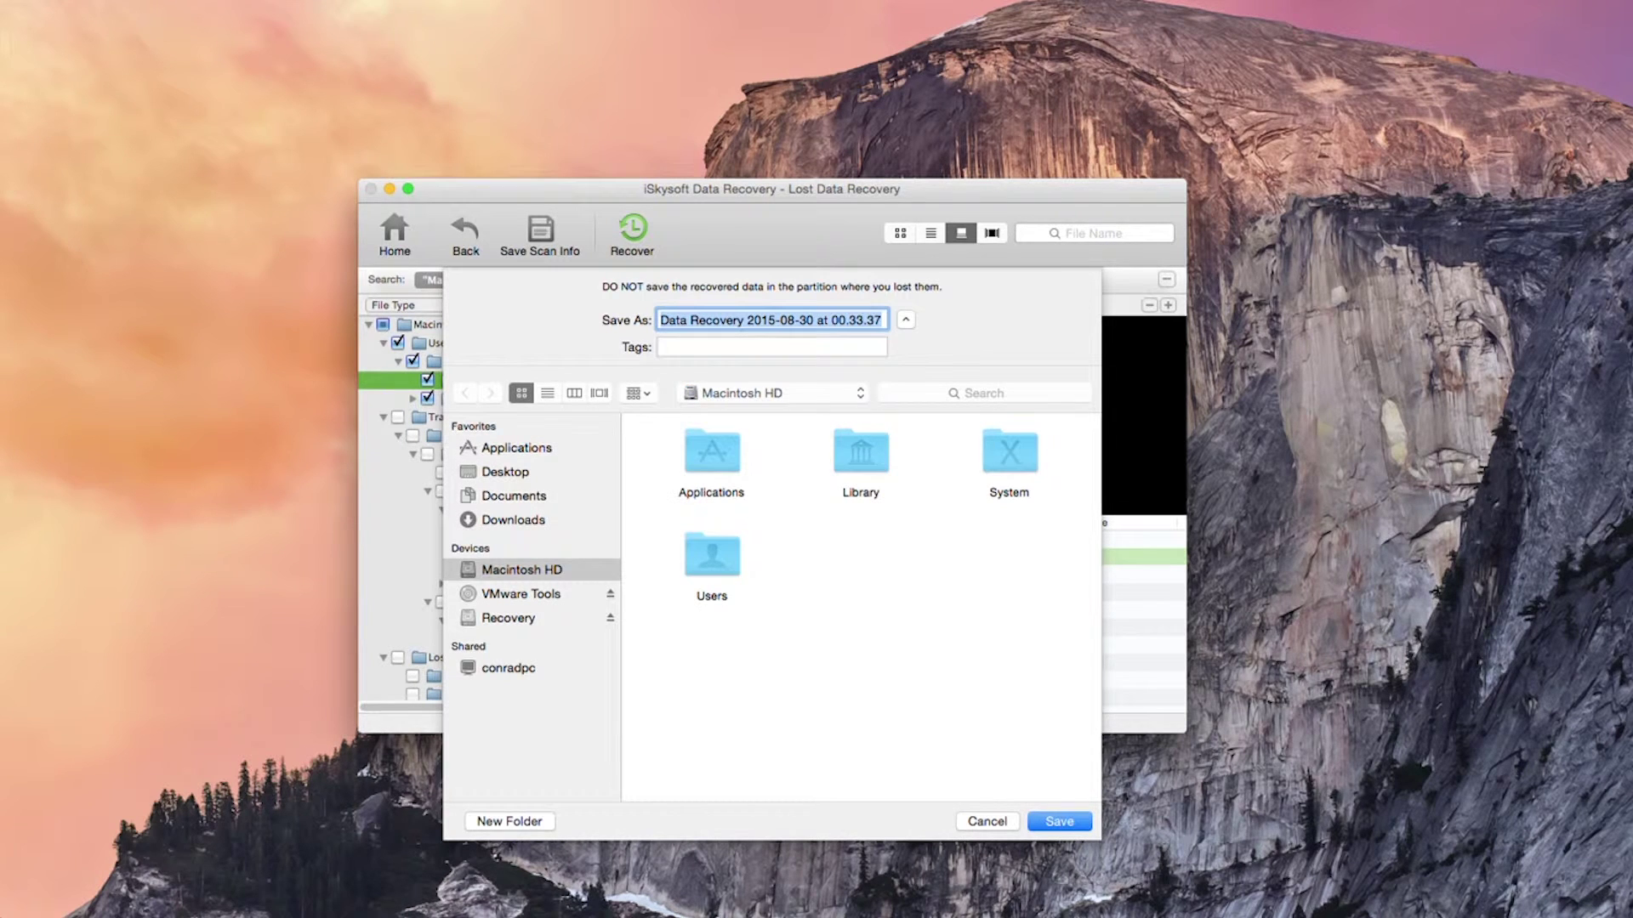
pyautogui.click(505, 472)
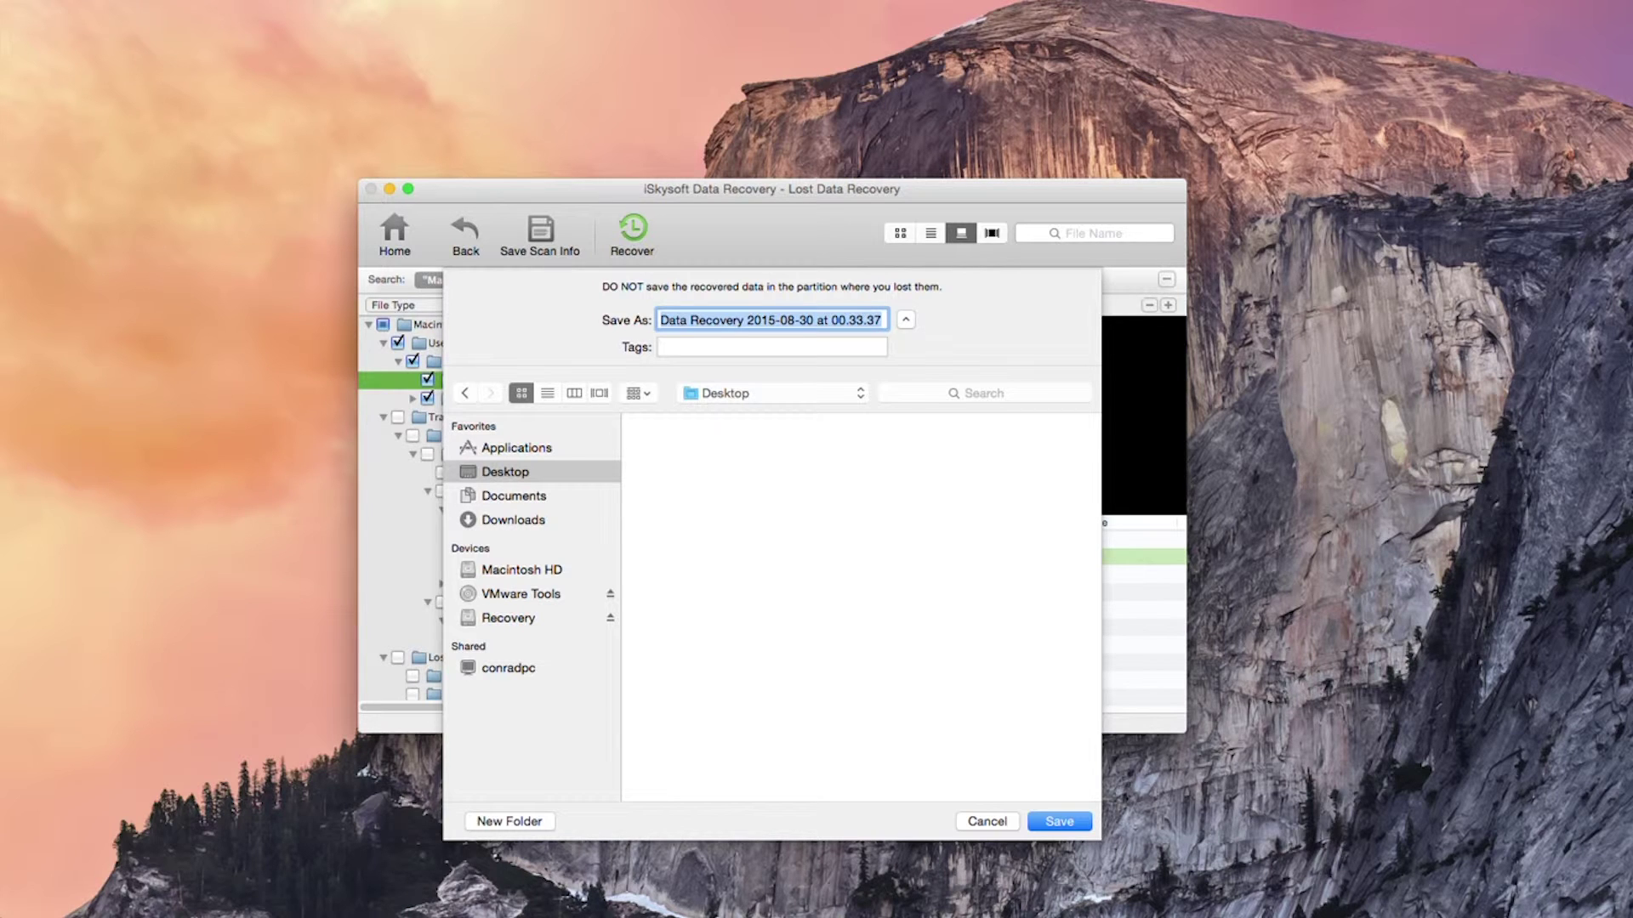
pyautogui.click(508, 618)
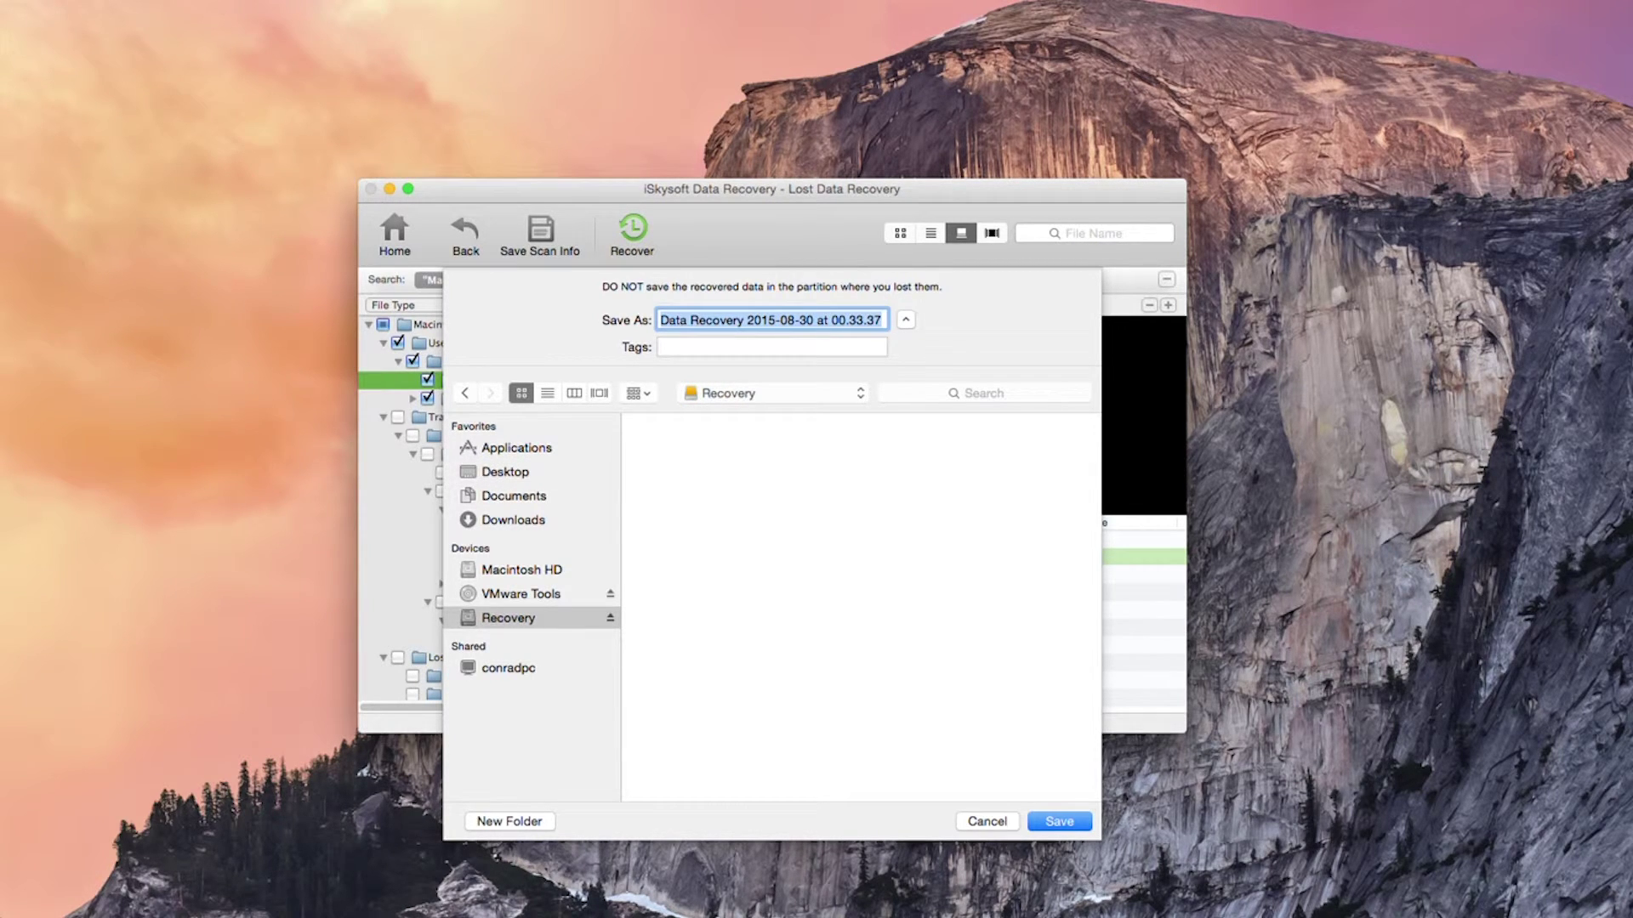
pyautogui.press('Return')
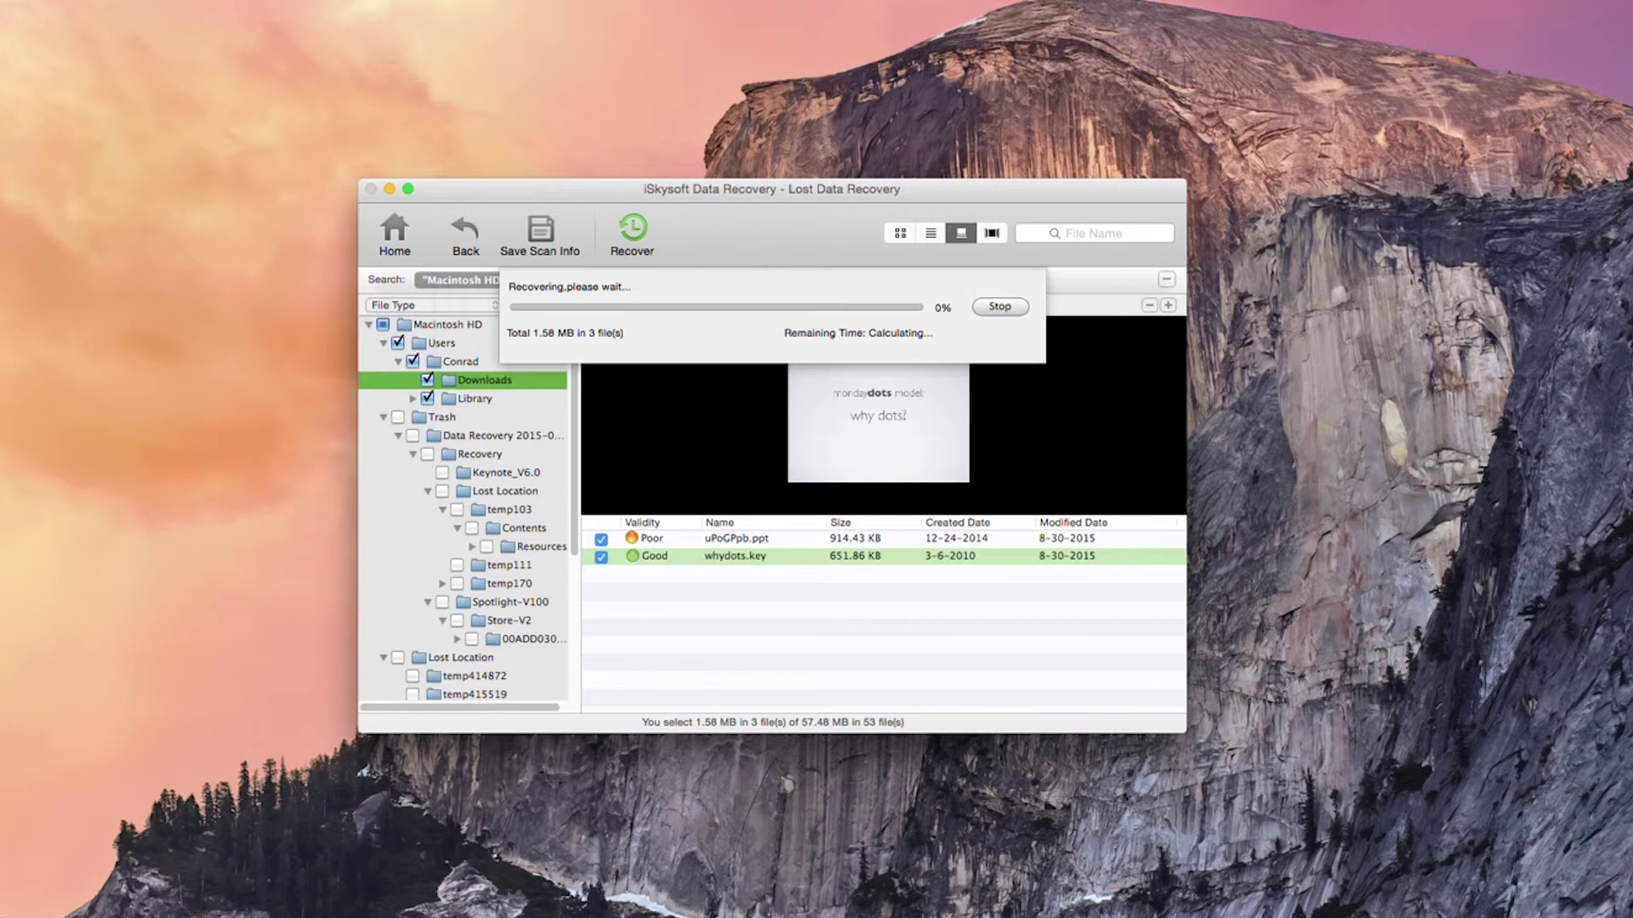
# In Finder, browse the recovered Macintosh HD folder through Users, check the Library folder and open the Downloads folder.
pyautogui.doubleClick(711, 154)
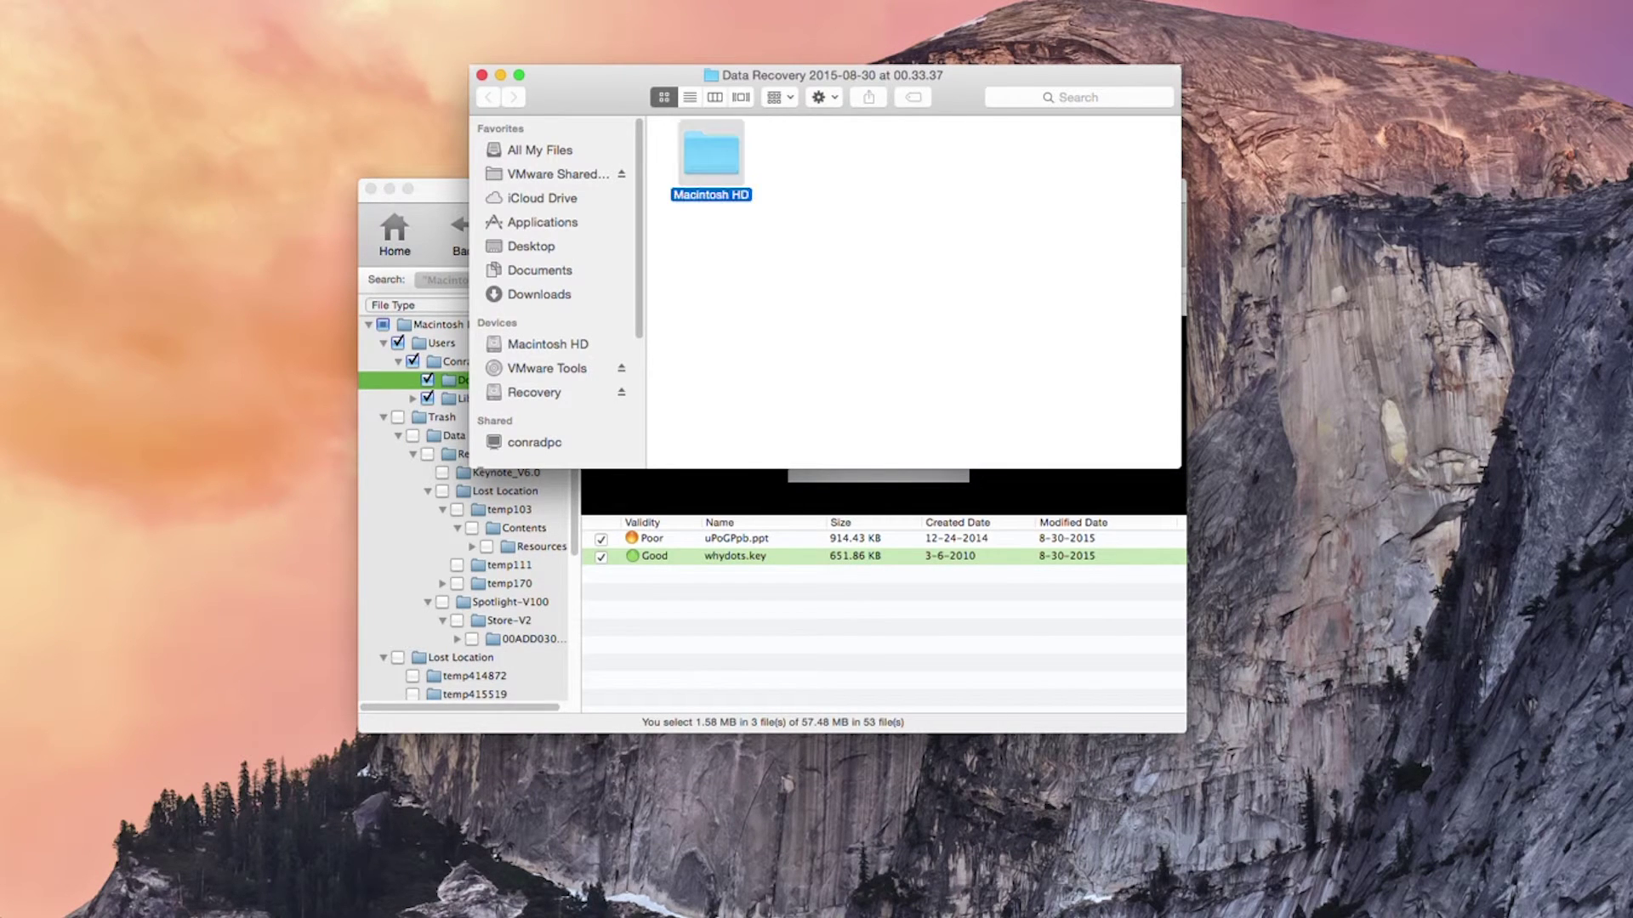
pyautogui.doubleClick(711, 154)
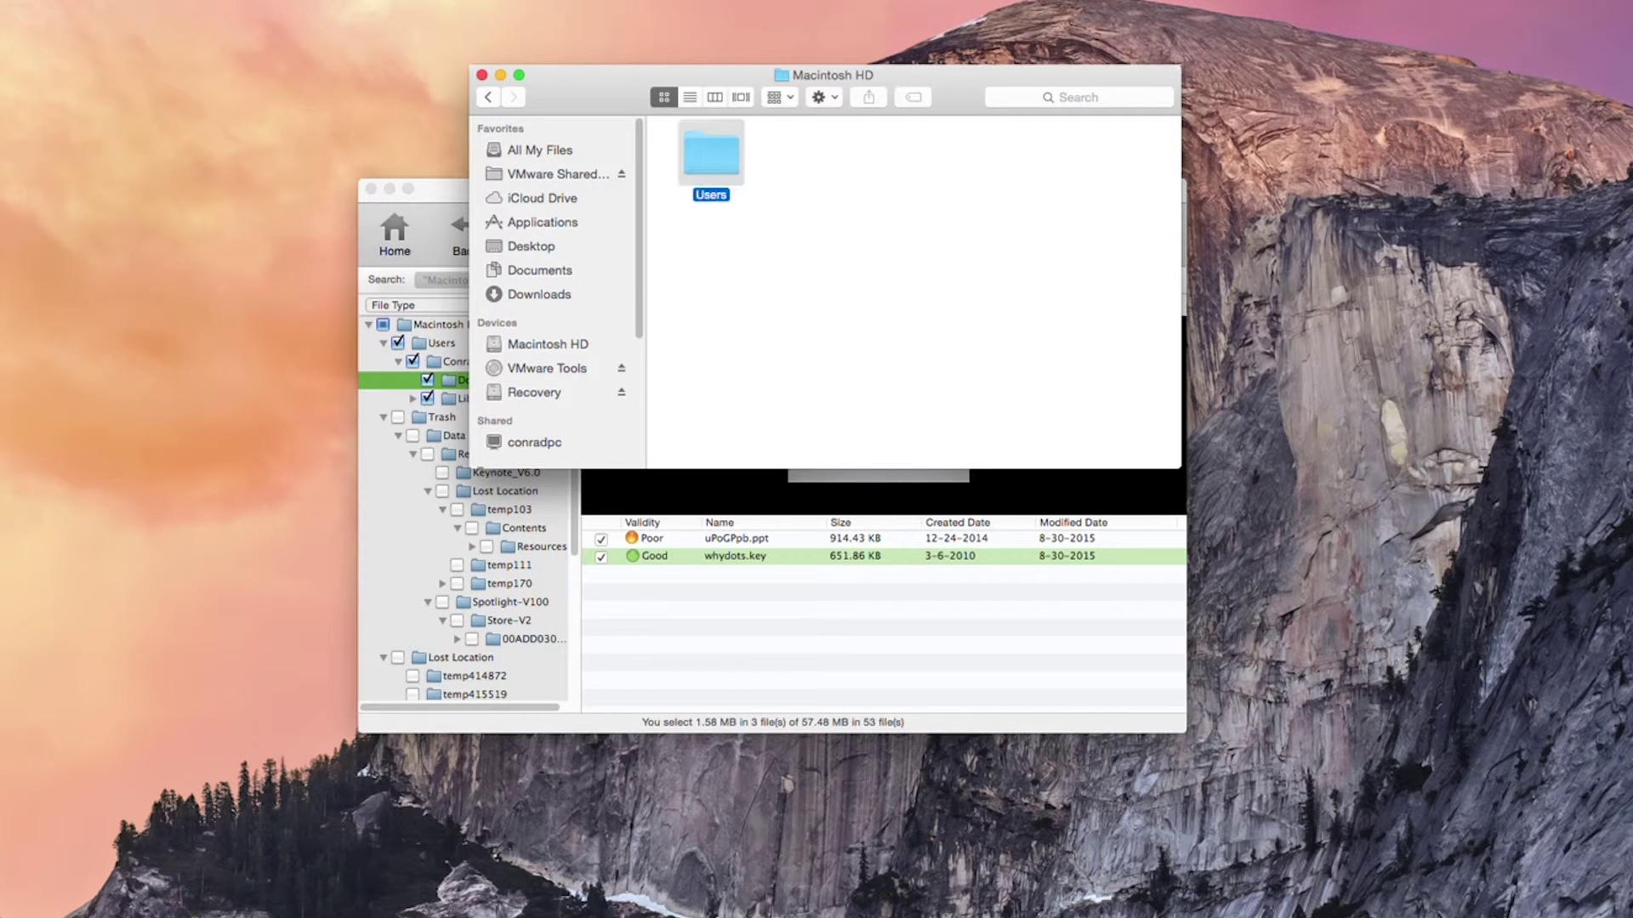
pyautogui.doubleClick(711, 154)
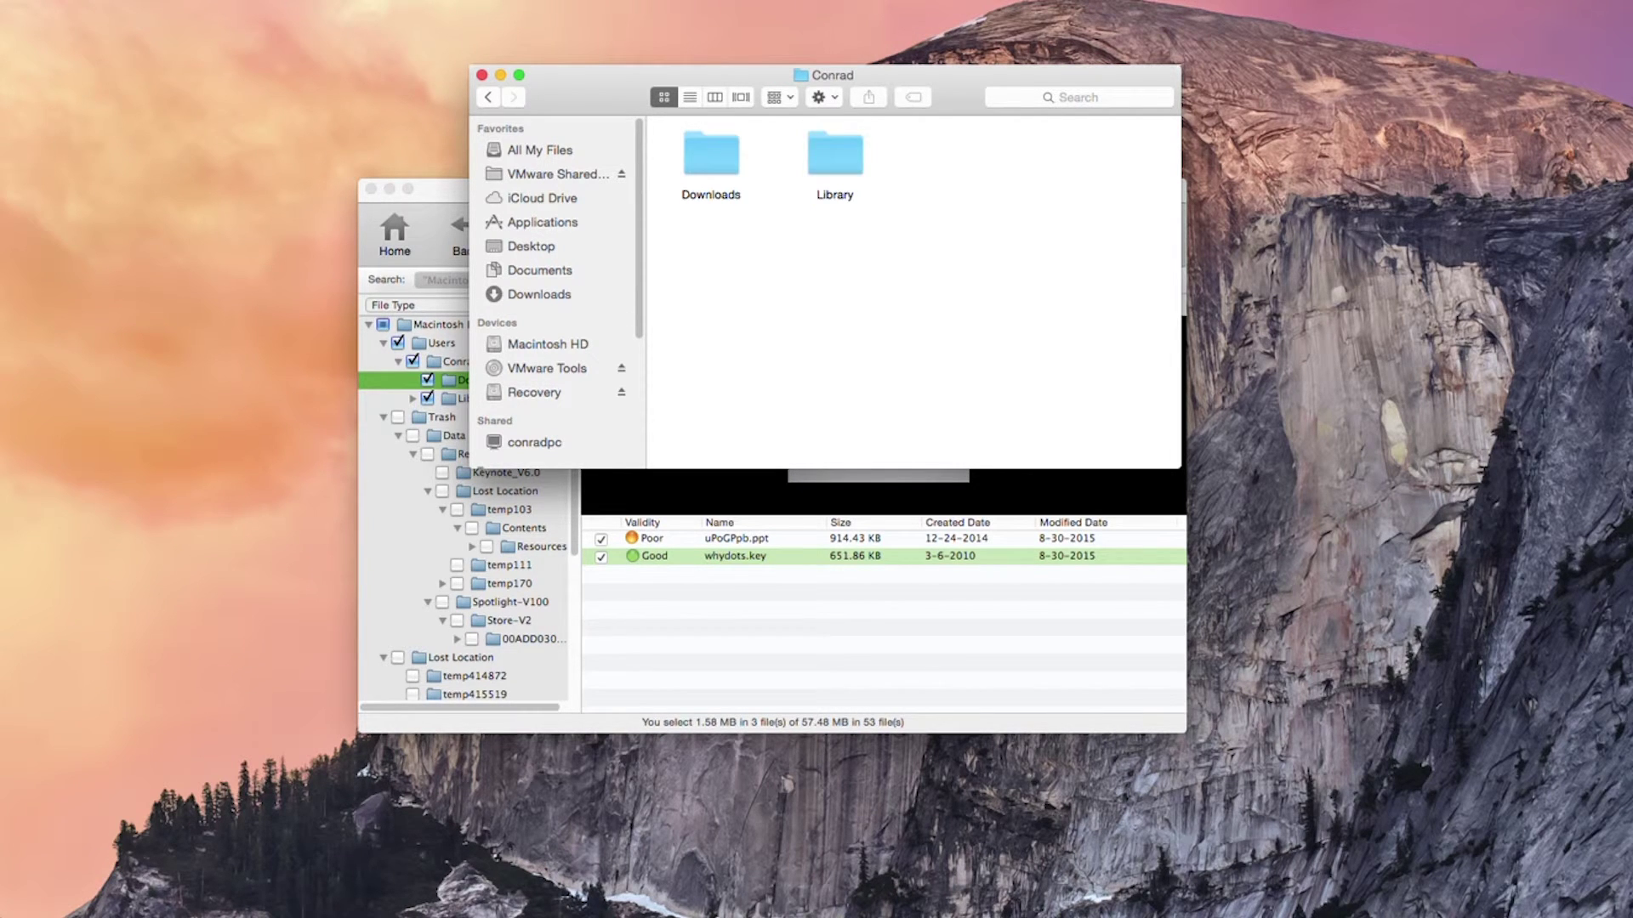
pyautogui.doubleClick(835, 157)
pyautogui.doubleClick(710, 154)
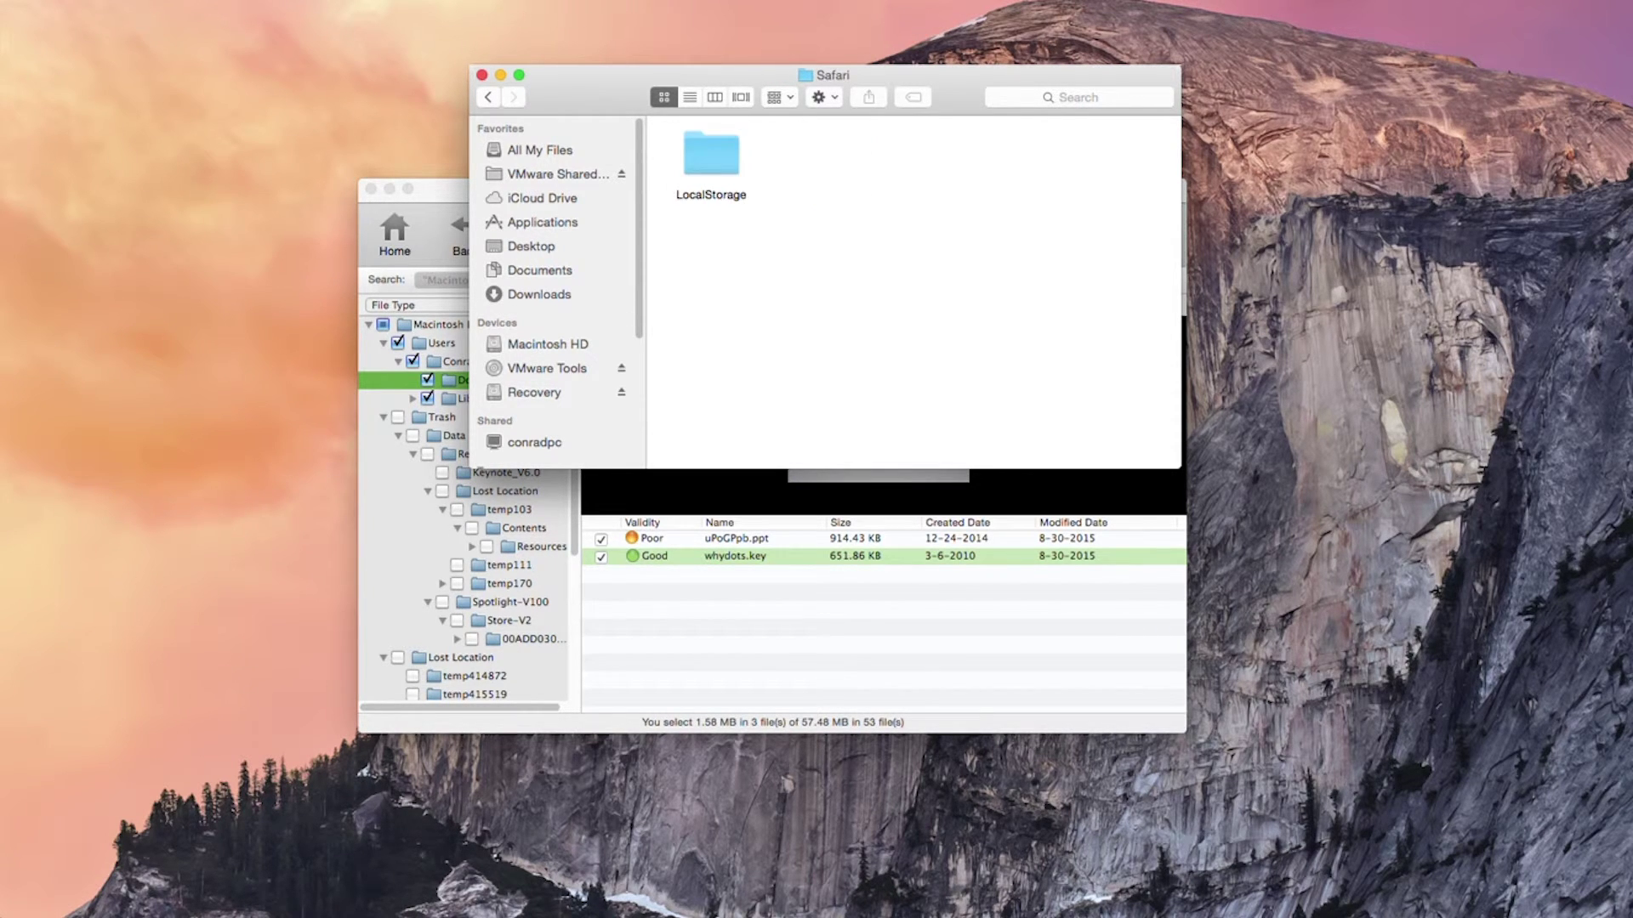
pyautogui.click(488, 97)
pyautogui.click(488, 97)
pyautogui.doubleClick(711, 154)
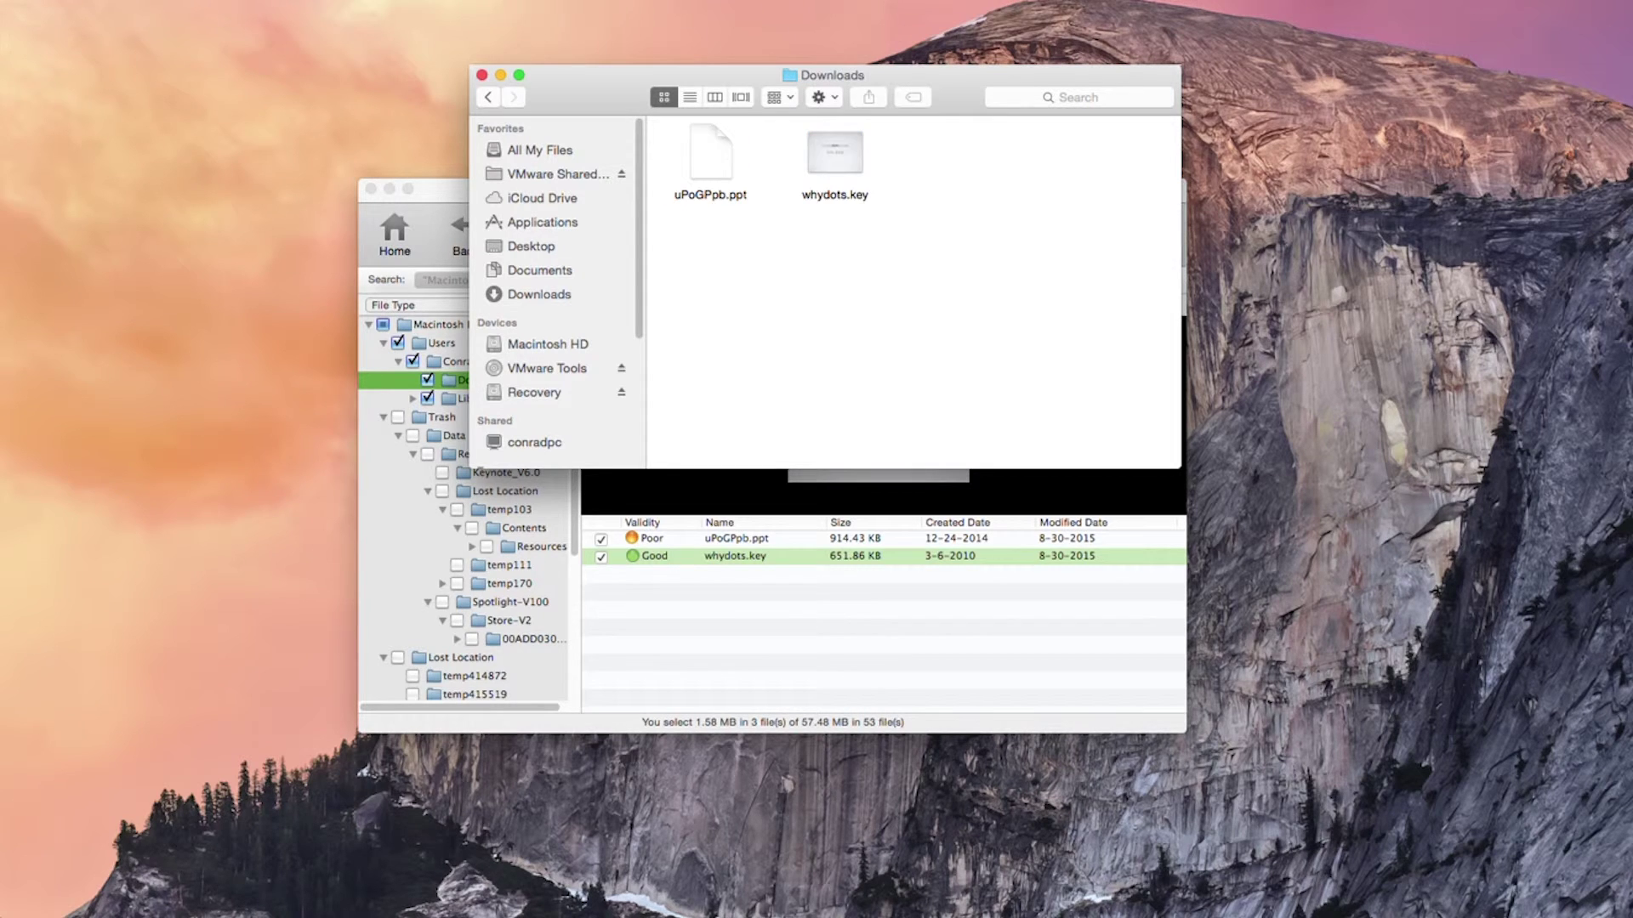
# Open the recovered whydots.key in Preview, look through its first pages and close it.
pyautogui.doubleClick(835, 154)
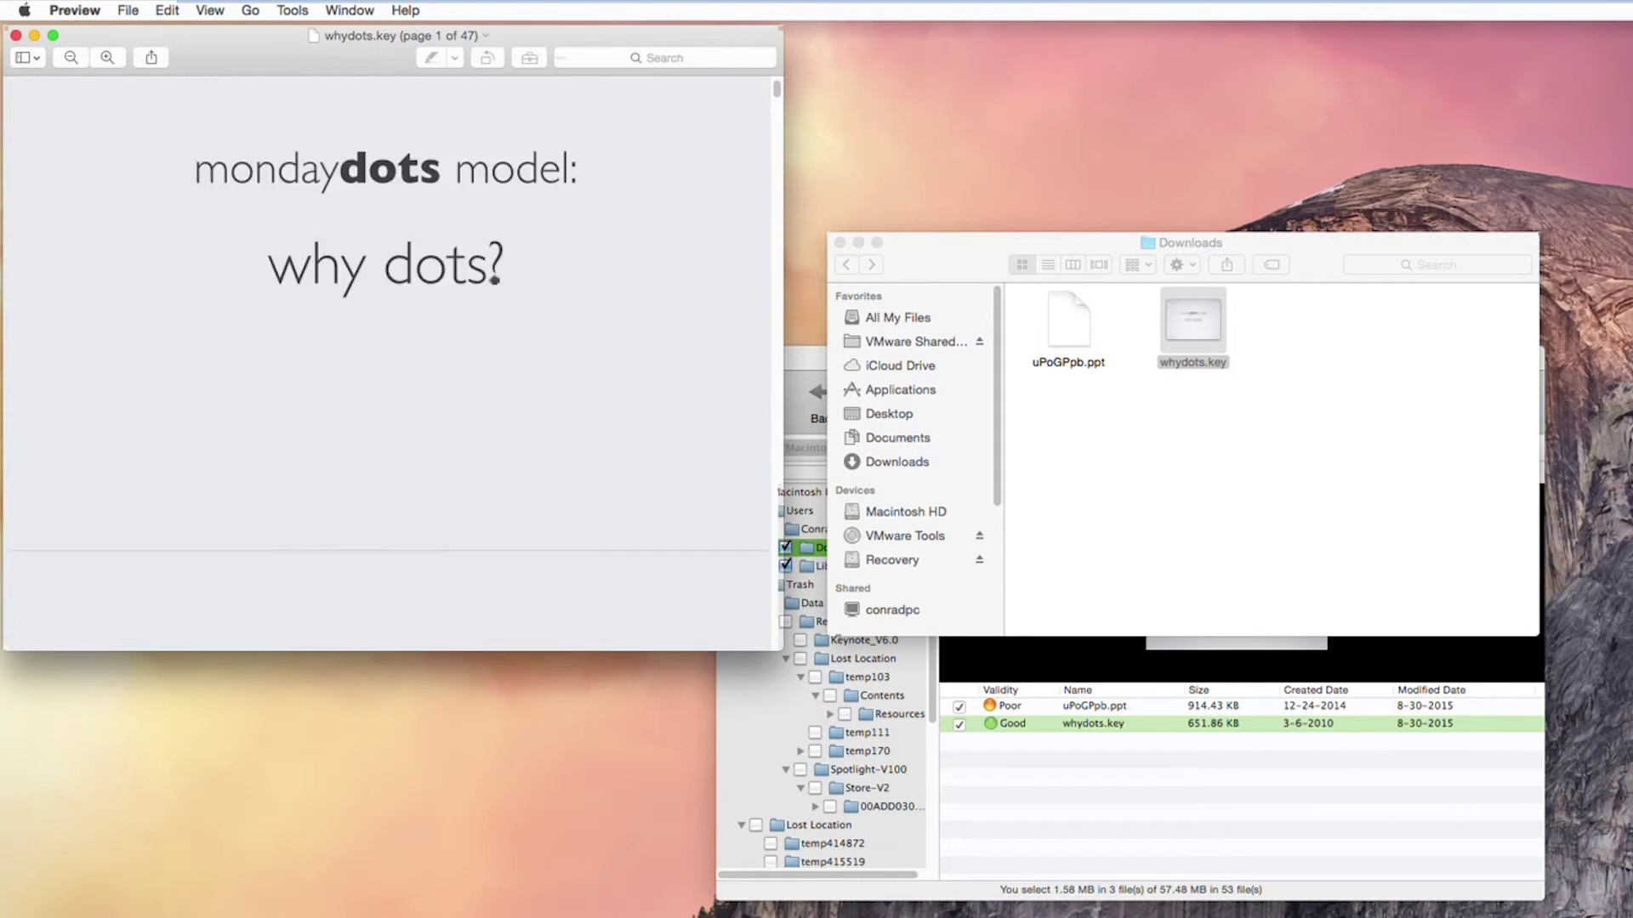
pyautogui.scroll(-10, 391, 366)
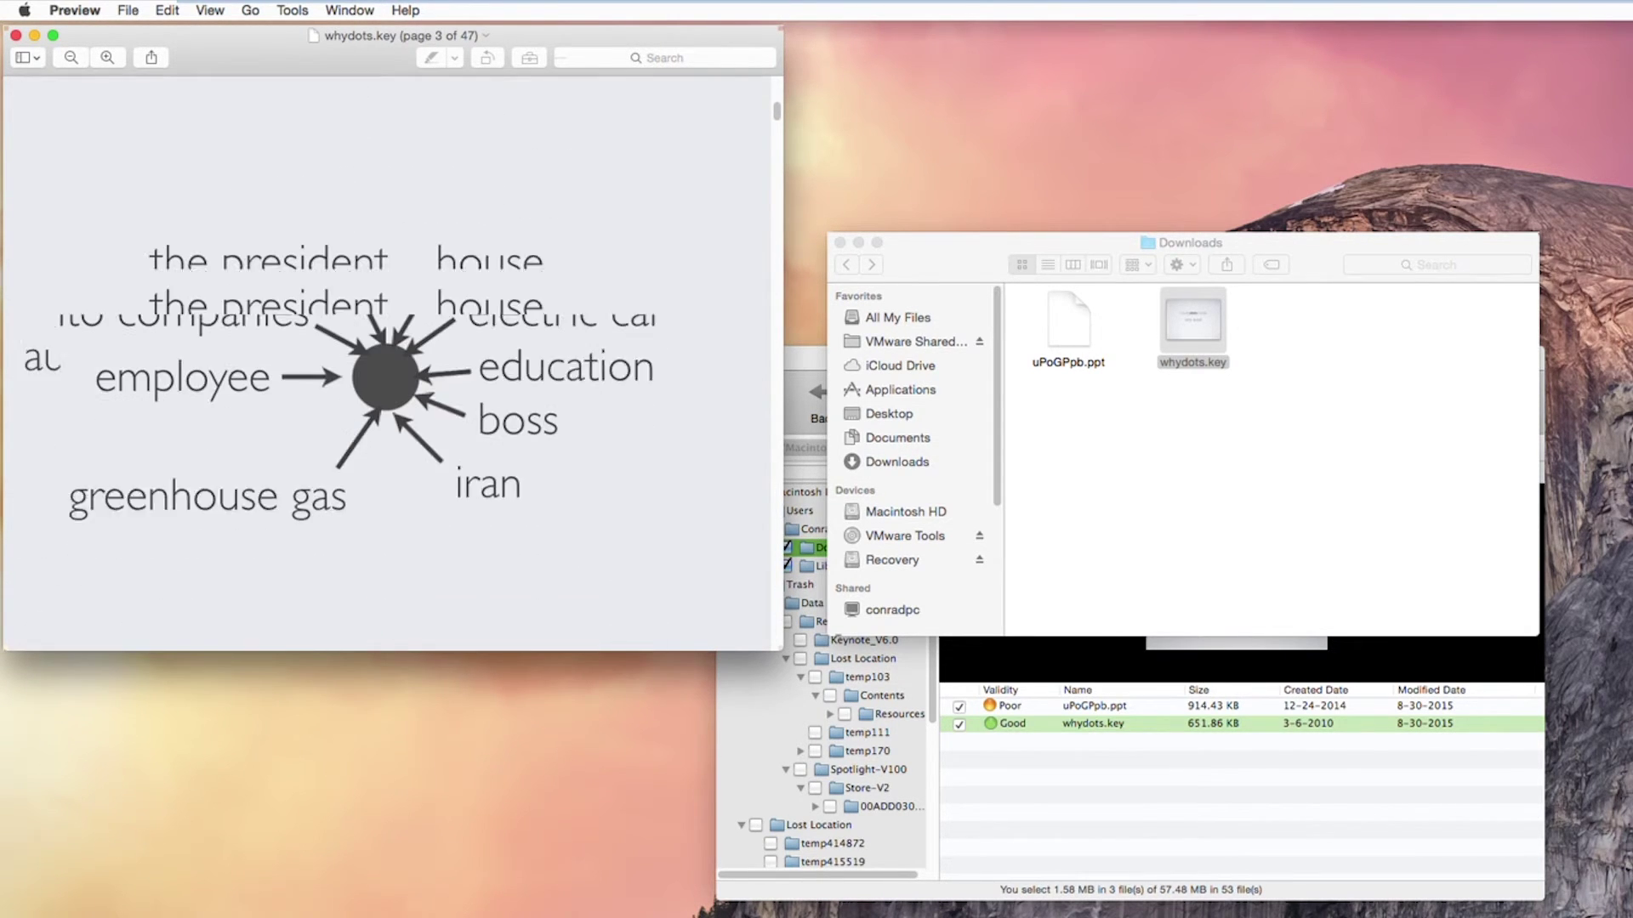
pyautogui.scroll(-2, 391, 366)
pyautogui.click(15, 35)
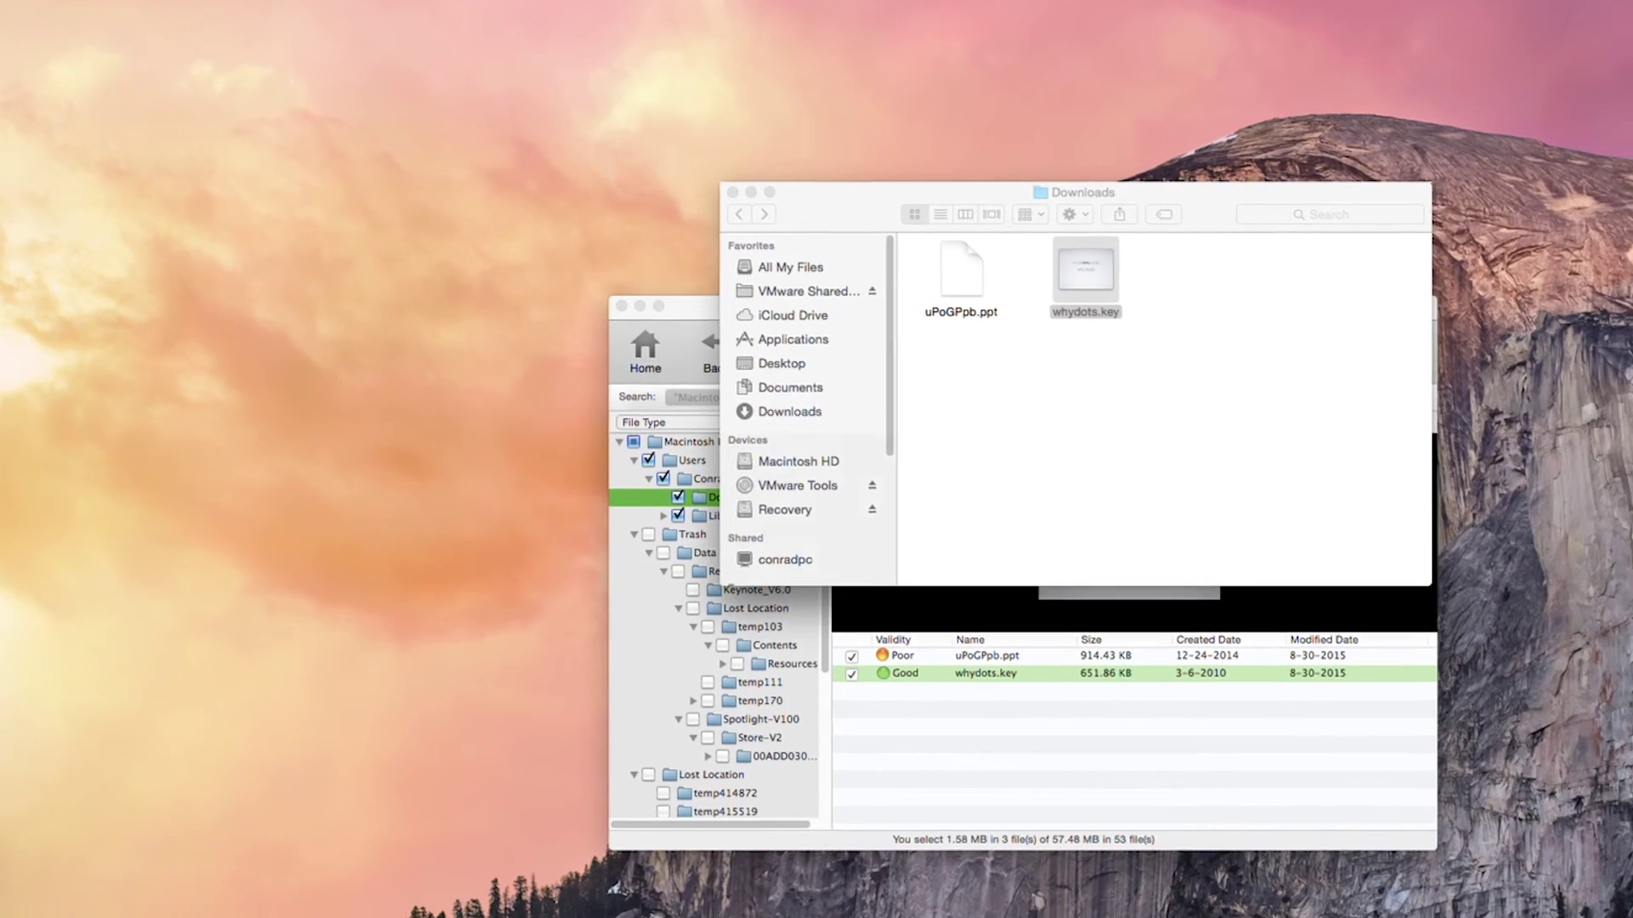
pyautogui.click(1003, 408)
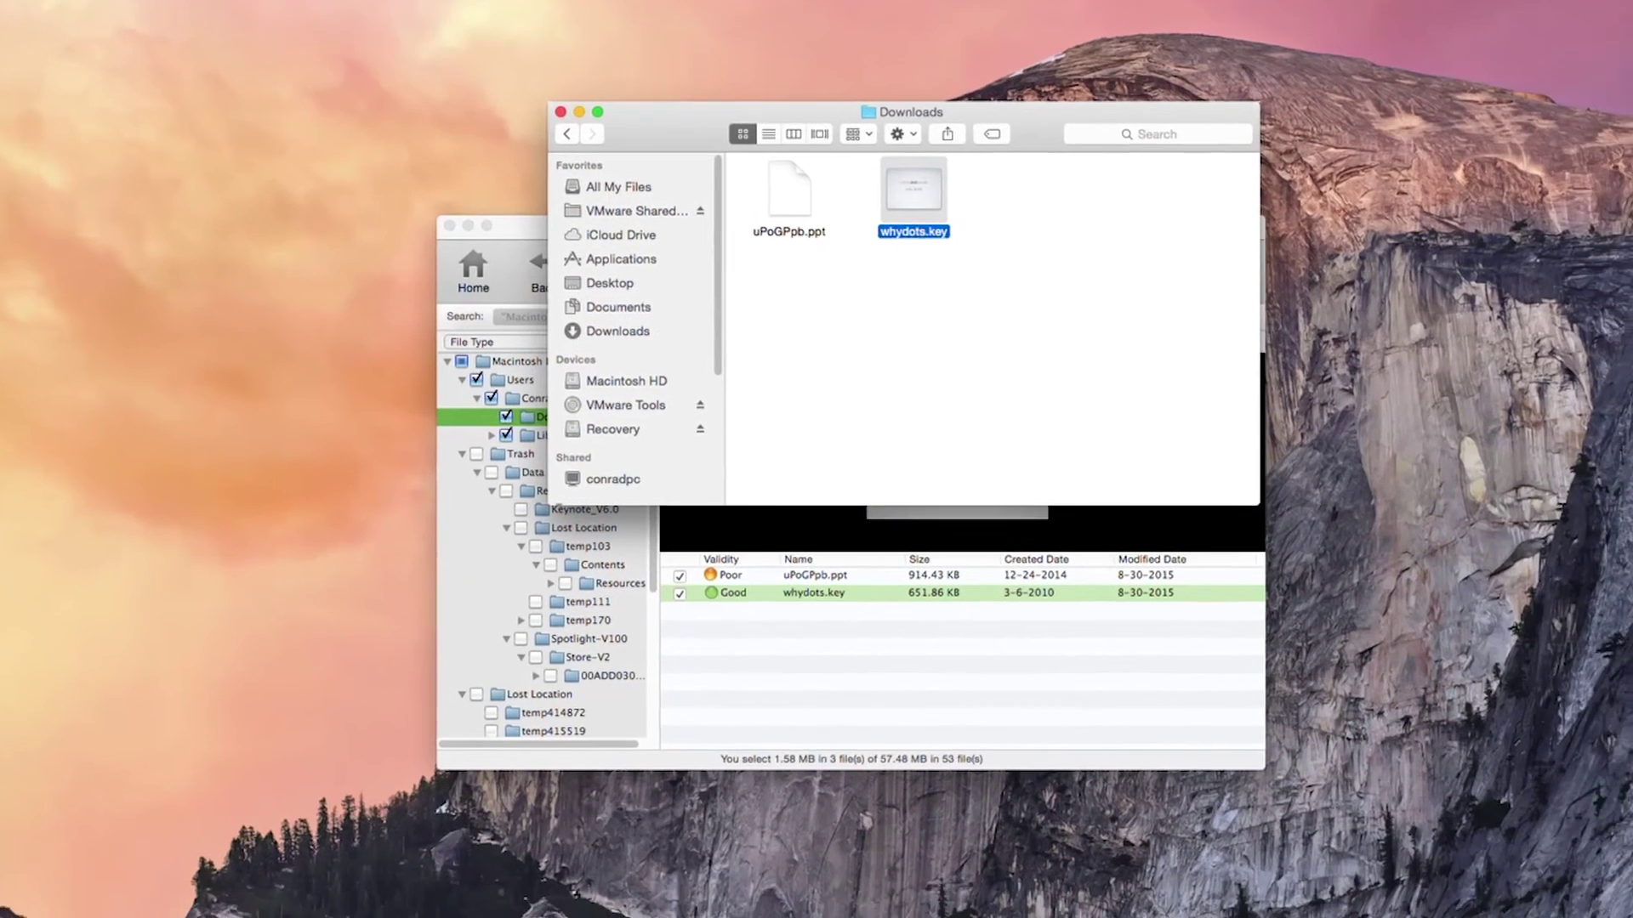
pyautogui.click(961, 271)
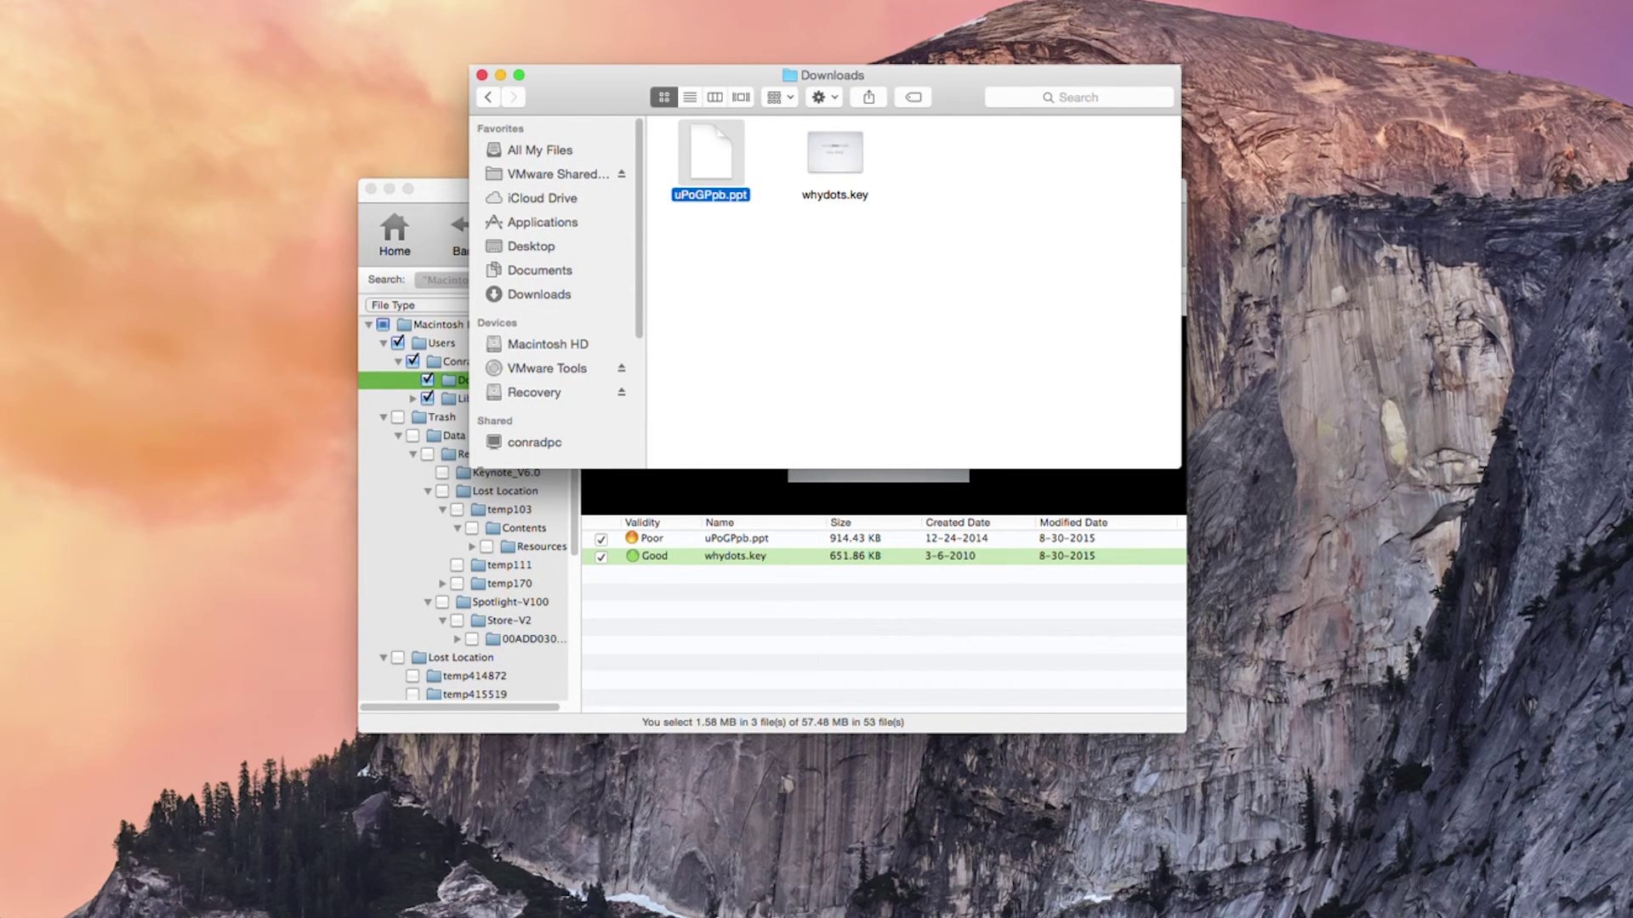
pyautogui.click(836, 153)
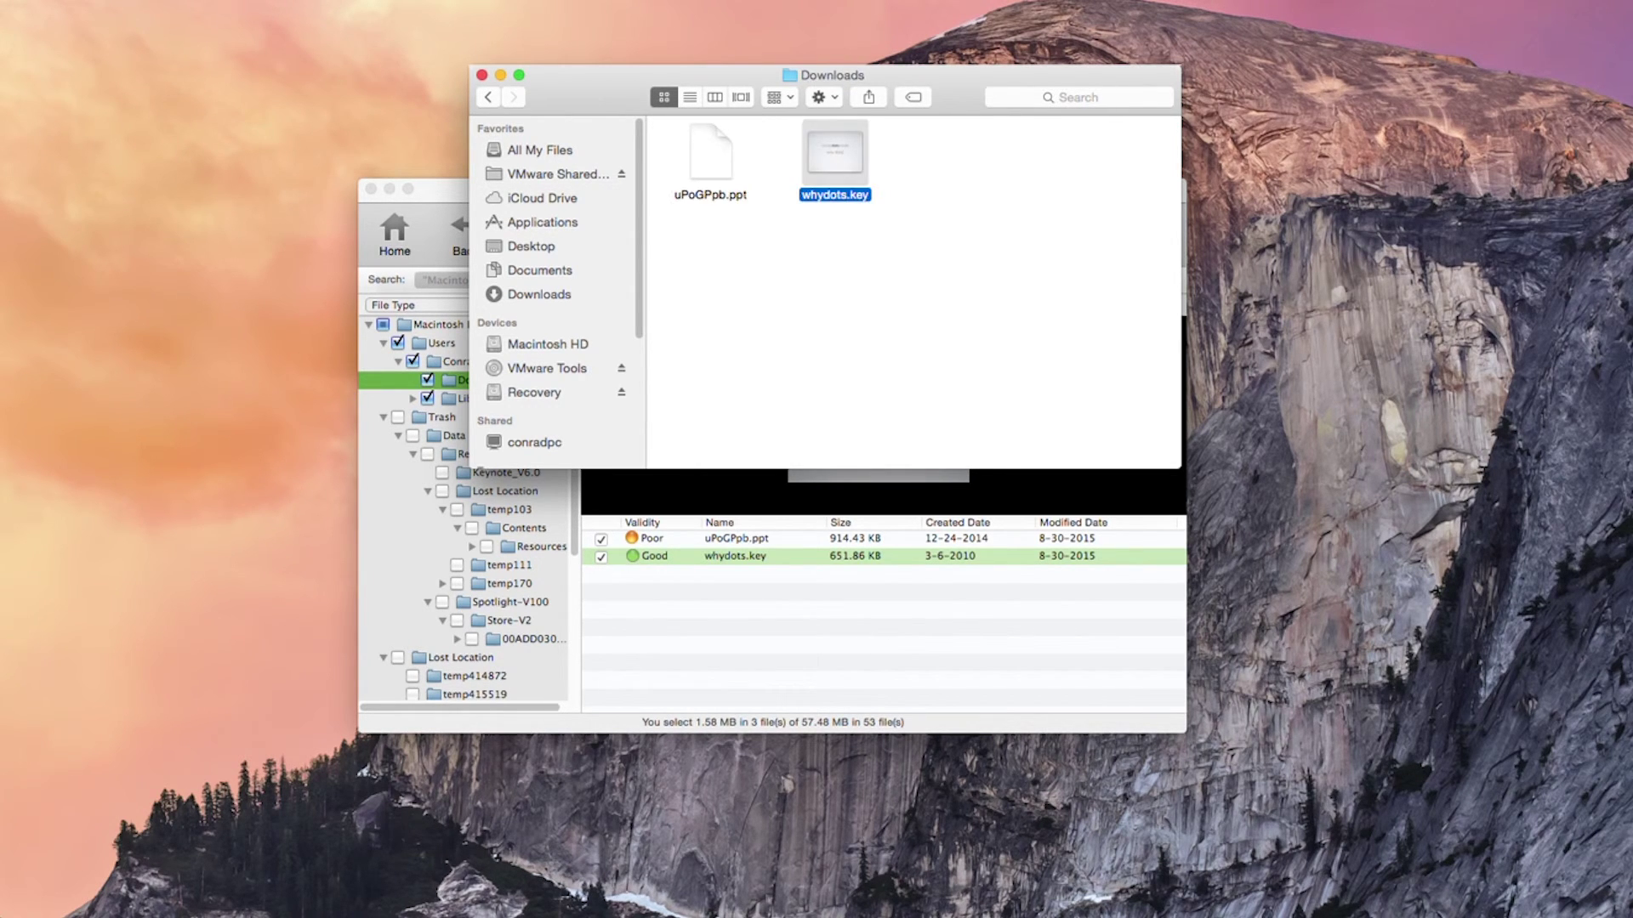